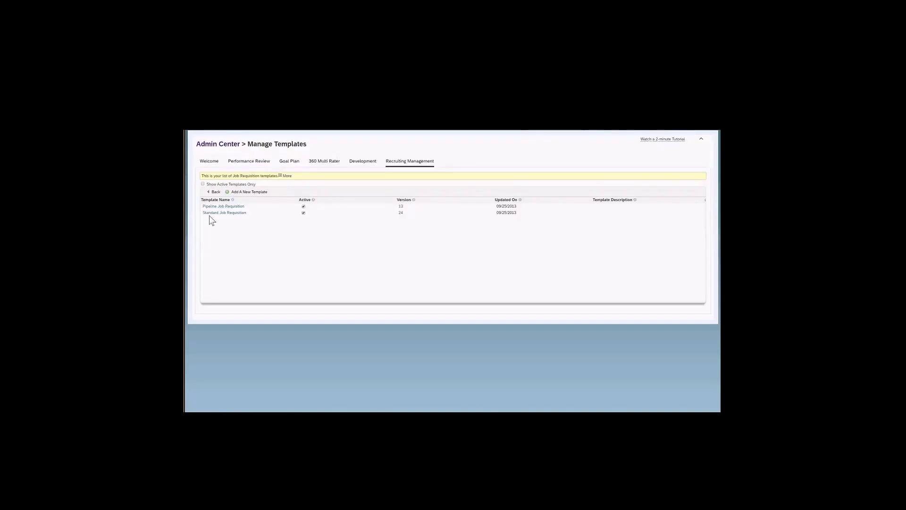
Review the version and audit log of the Pipeline Job Requisition template, and close it.
left_click(400, 207)
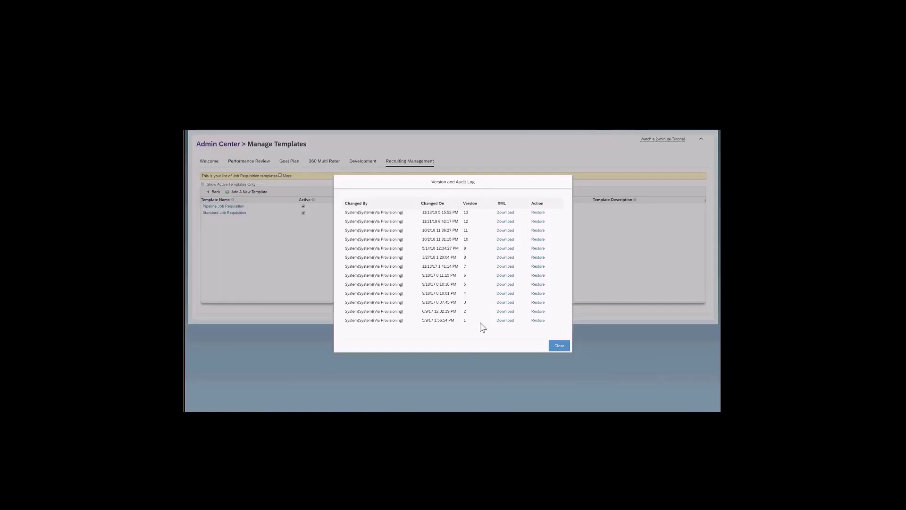
left_click(556, 347)
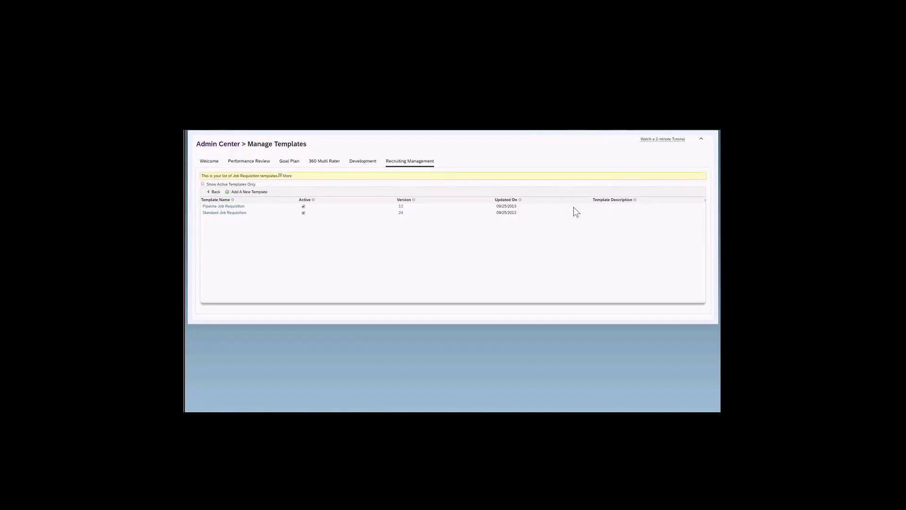
Open the Standard Job Requisition template, expand its General Settings and open its field definitions.
left_click(233, 213)
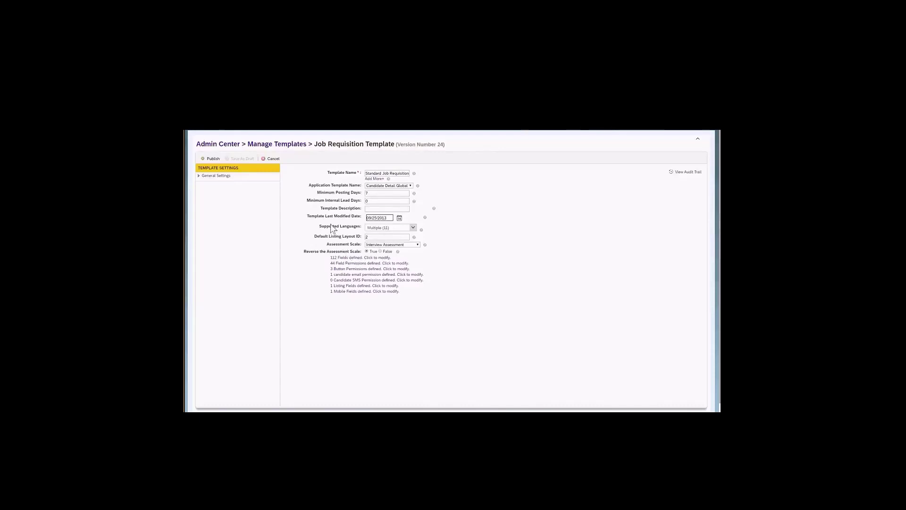
left_click(199, 176)
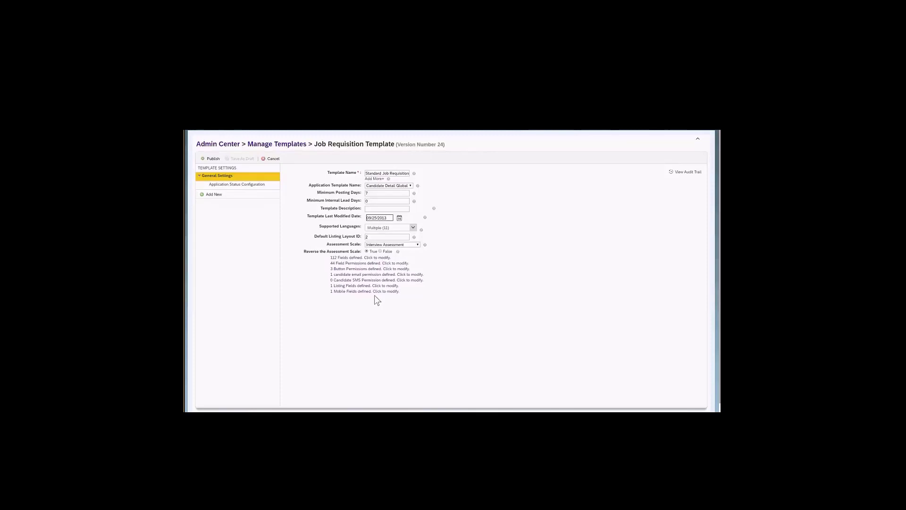
left_click(353, 259)
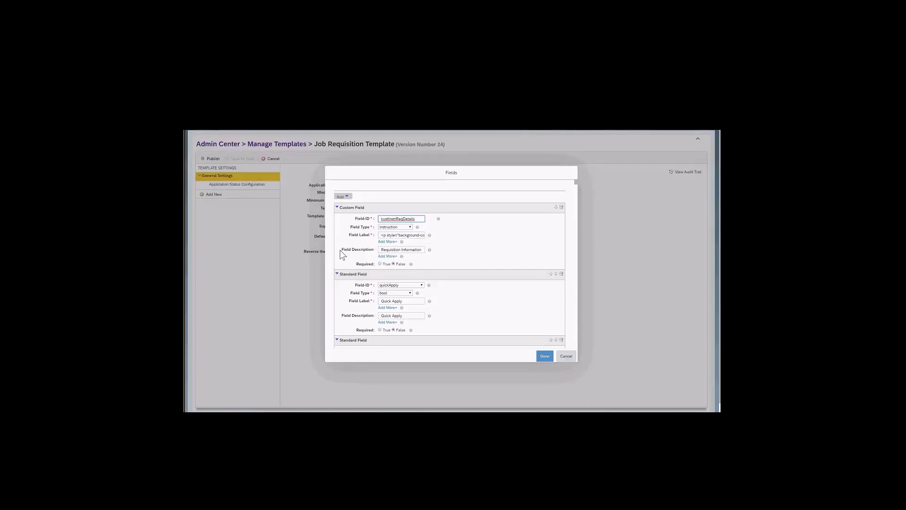
Examine the defaultLanguage standard field's definition, including its available field IDs and types, label, description and default value.
scroll(435, 230, "down", 5)
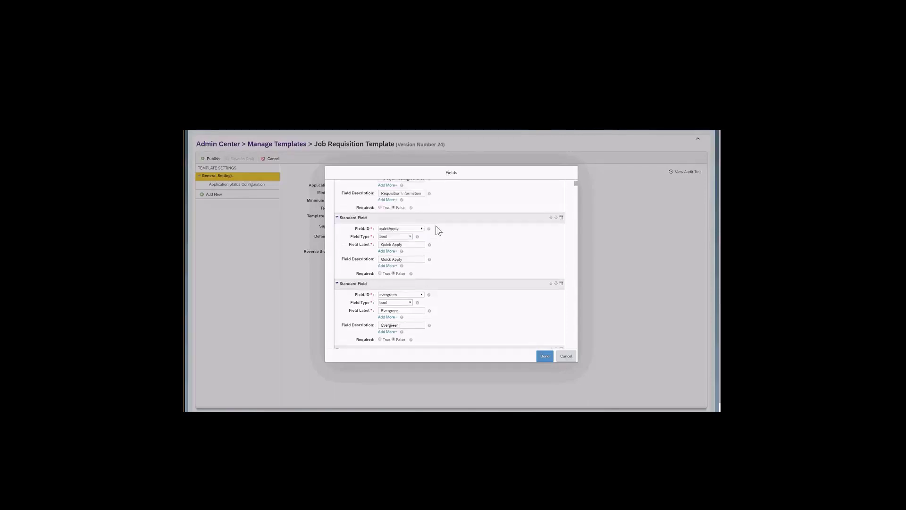
scroll(437, 232, "down", 5)
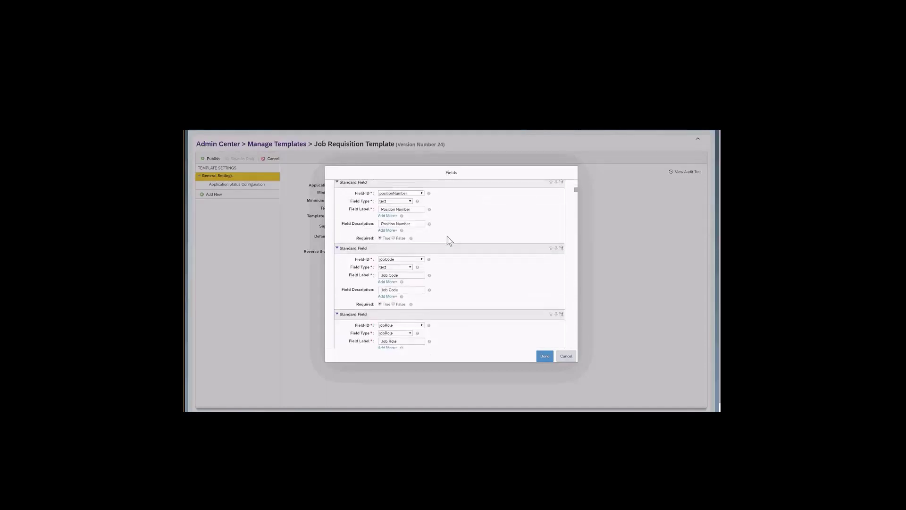
scroll(449, 240, "down", 5)
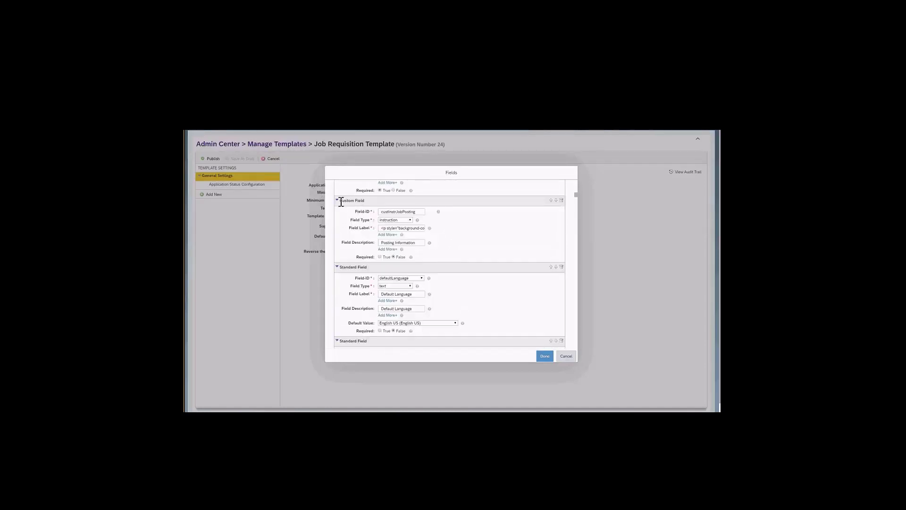
left_click_drag(340, 202, 364, 203)
left_click_drag(339, 268, 367, 267)
left_click(416, 279)
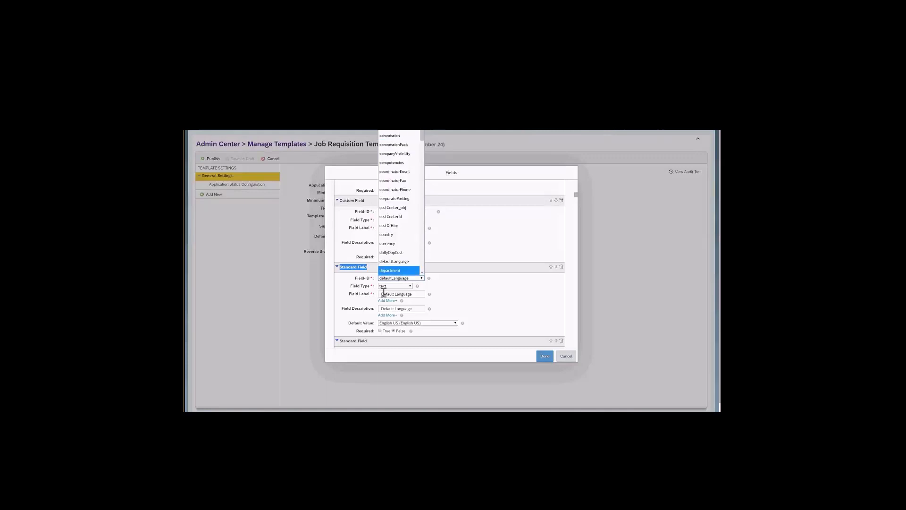
left_click(349, 284)
left_click(394, 286)
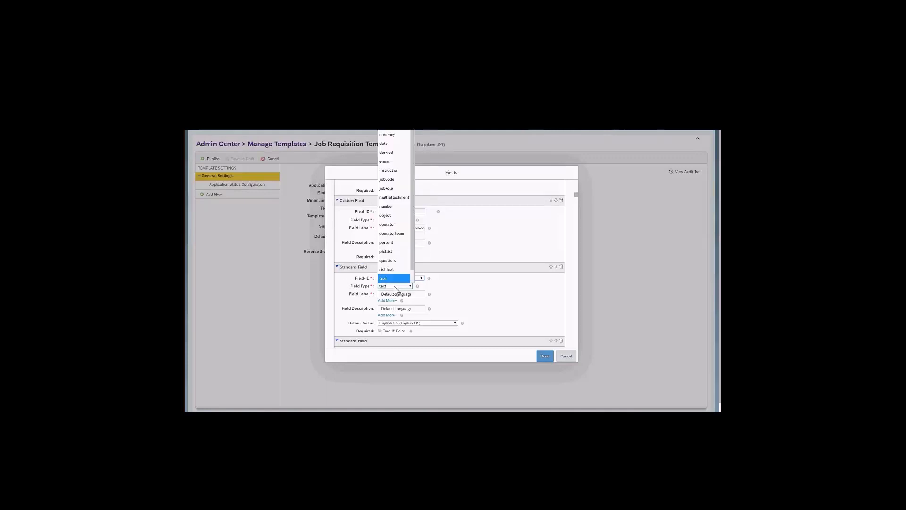
left_click(393, 286)
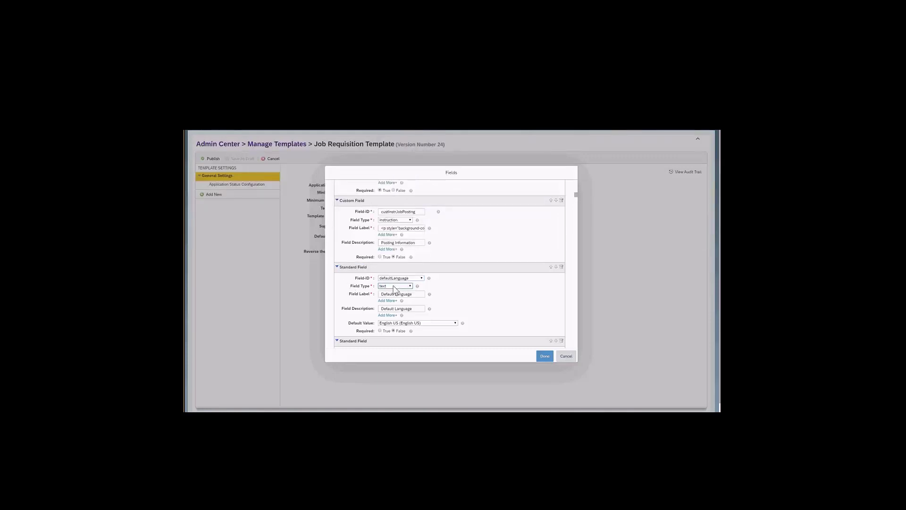
left_click(380, 295)
left_click(404, 309)
triple_click(350, 325)
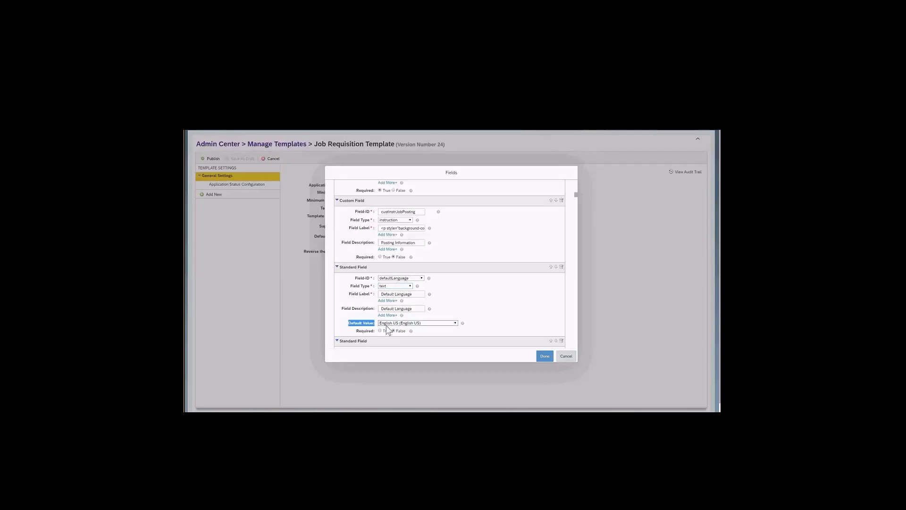
Examine the jobPostLanguage standard field's ID options, type, label, description and required setting.
scroll(358, 292, "down", 2)
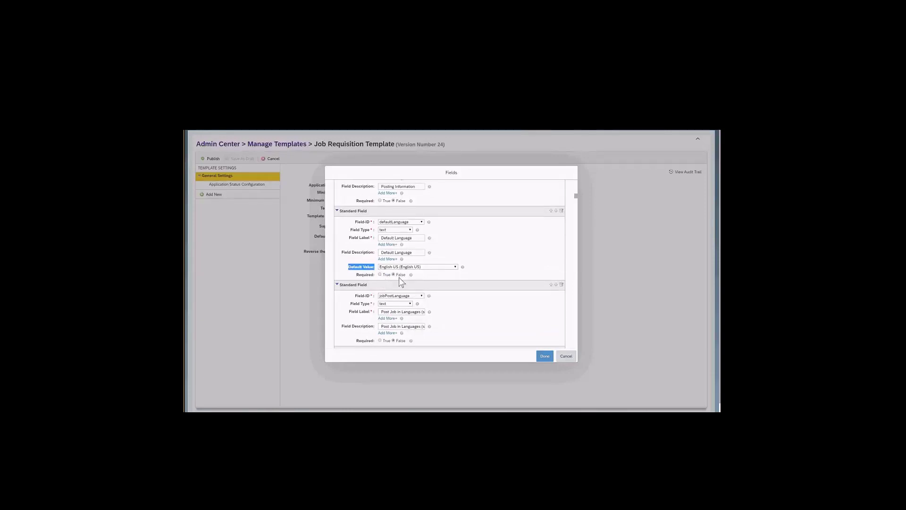
scroll(399, 280, "down", 1)
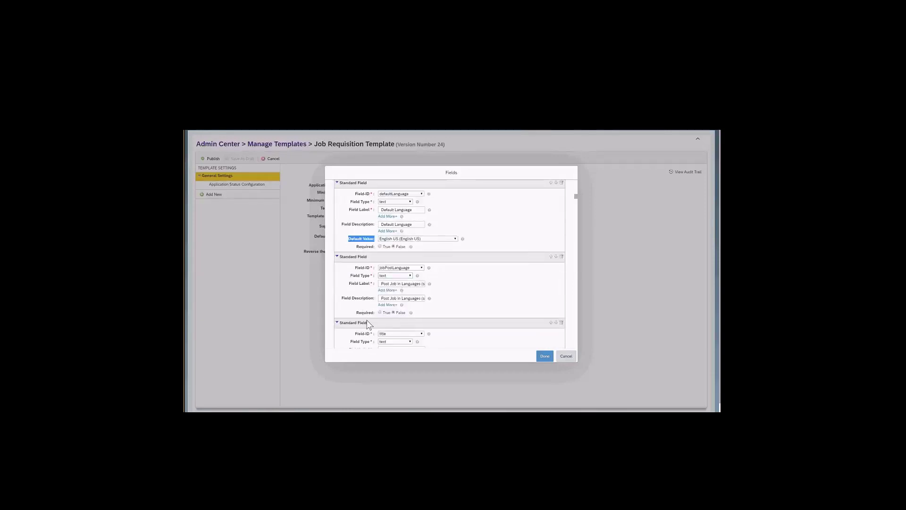
left_click(365, 267)
left_click(393, 267)
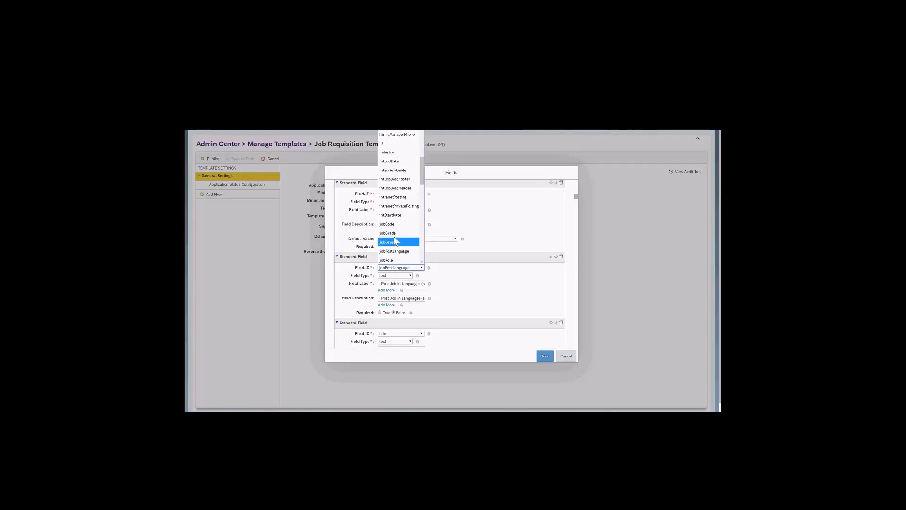
left_click(366, 282)
left_click_drag(360, 275, 374, 312)
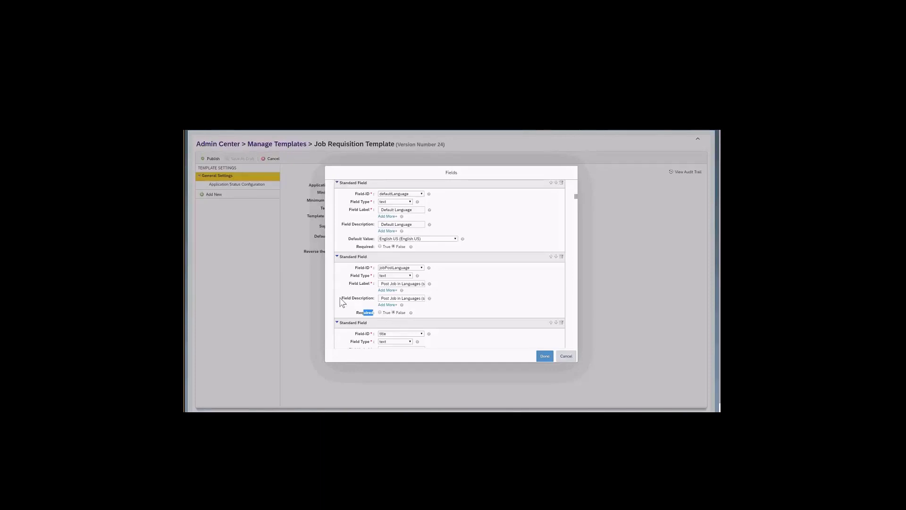
Examine the Posting Information custom field's free-text ID, available field types, label and description.
scroll(342, 302, "up", 3)
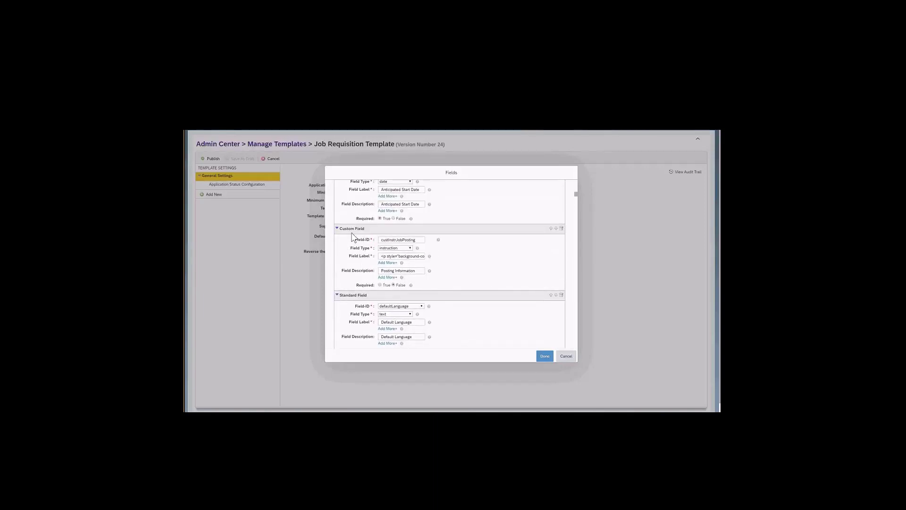
left_click_drag(363, 239, 378, 242)
left_click(387, 239)
left_click_drag(387, 239, 290, 246)
left_click(360, 247)
left_click(383, 249)
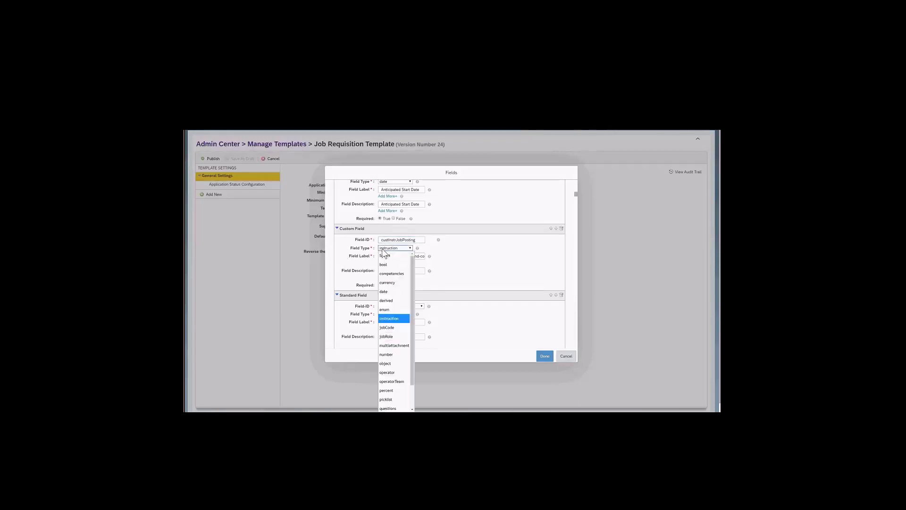
left_click(383, 249)
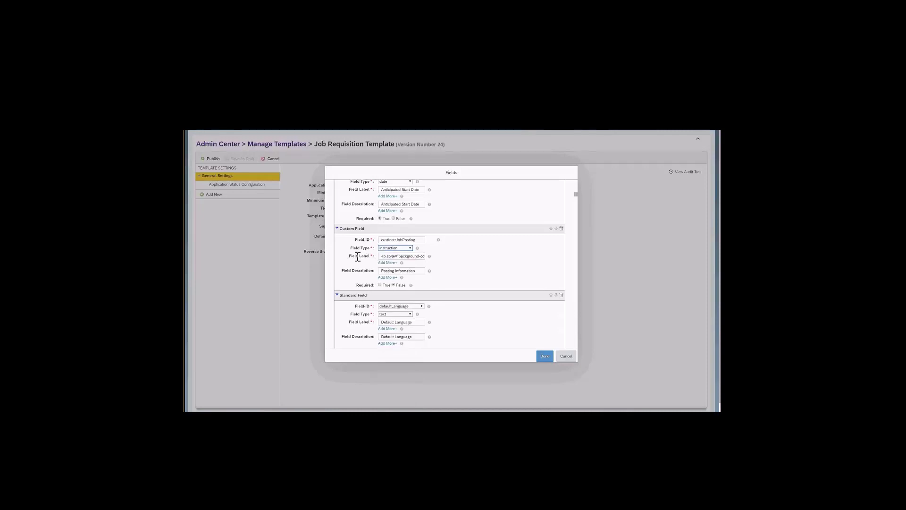
left_click_drag(355, 256, 375, 272)
left_click(359, 279)
Review the predefined field IDs available for the Default Language standard field, leaving its ID as is.
scroll(359, 279, "down", 1)
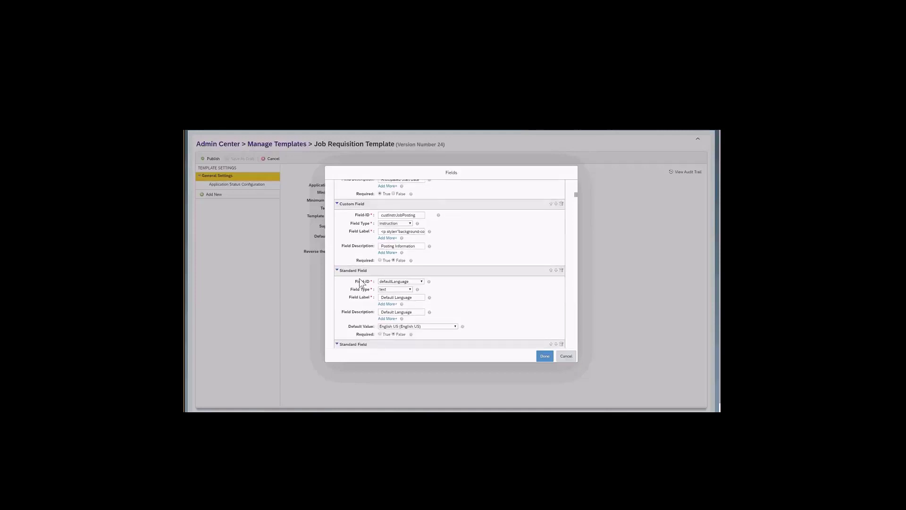
left_click_drag(345, 267, 365, 267)
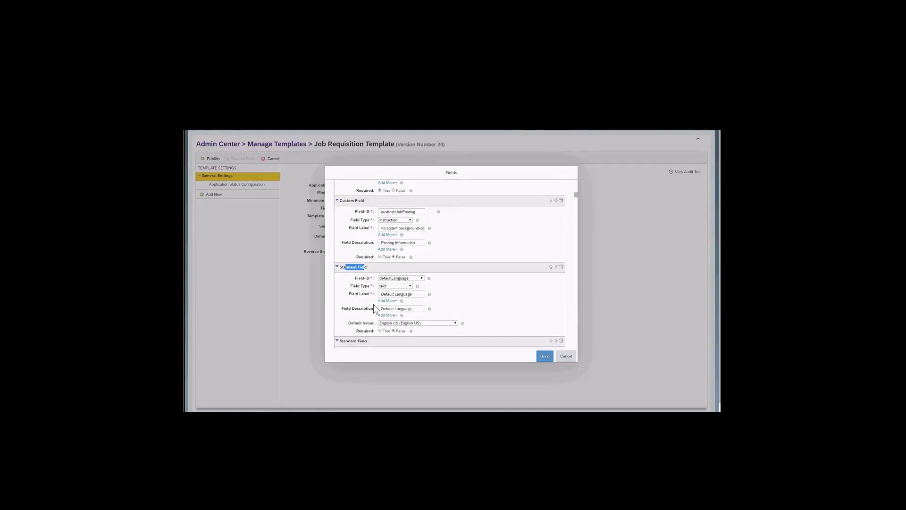
left_click(408, 278)
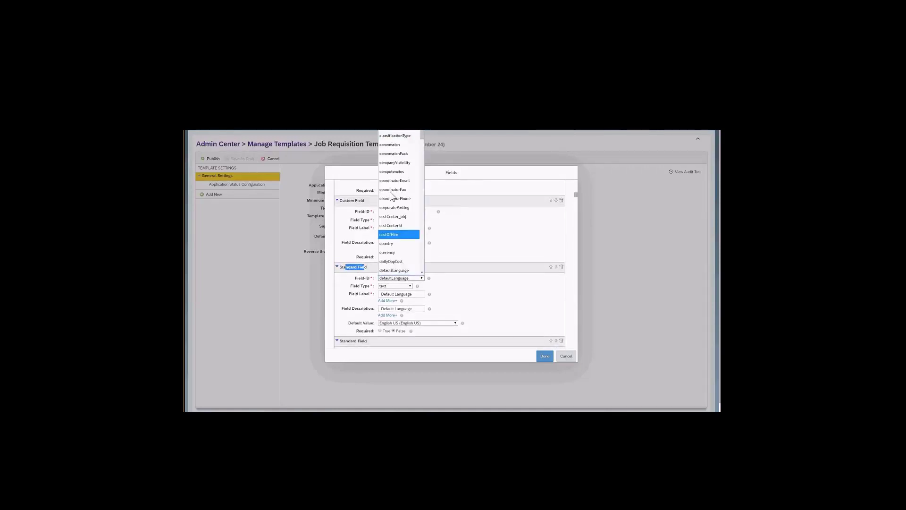
left_click(365, 296)
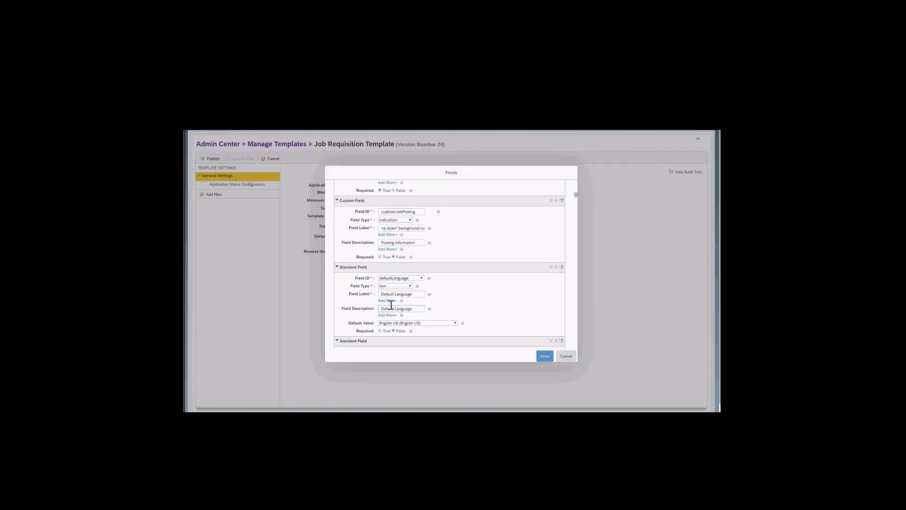
Look through the following field definitions and examine the picklist ID and parent picklist field ID of the Job Location (region) multi-select field.
scroll(432, 250, "down", 3)
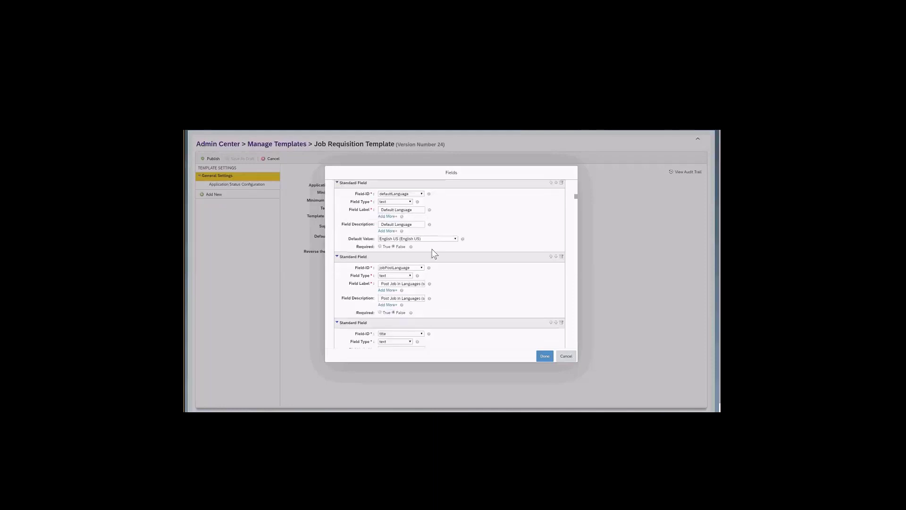
scroll(427, 253, "down", 8)
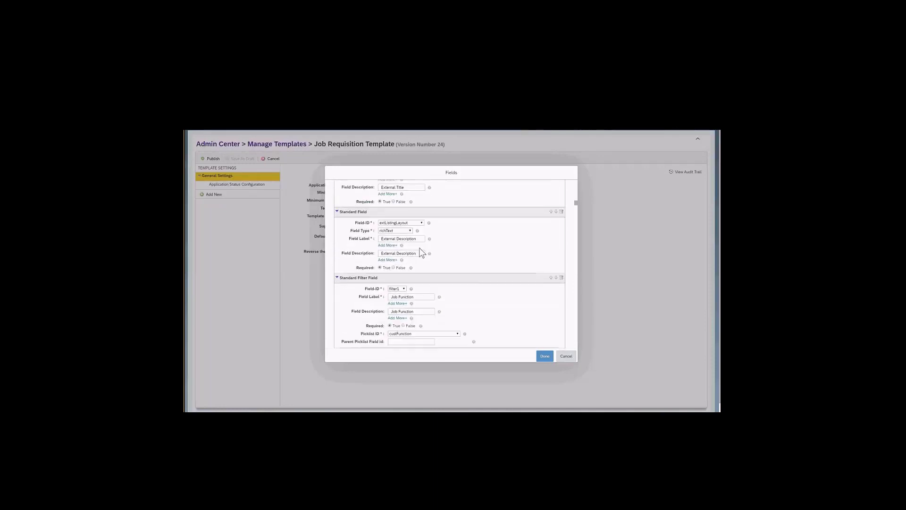
scroll(419, 248, "down", 10)
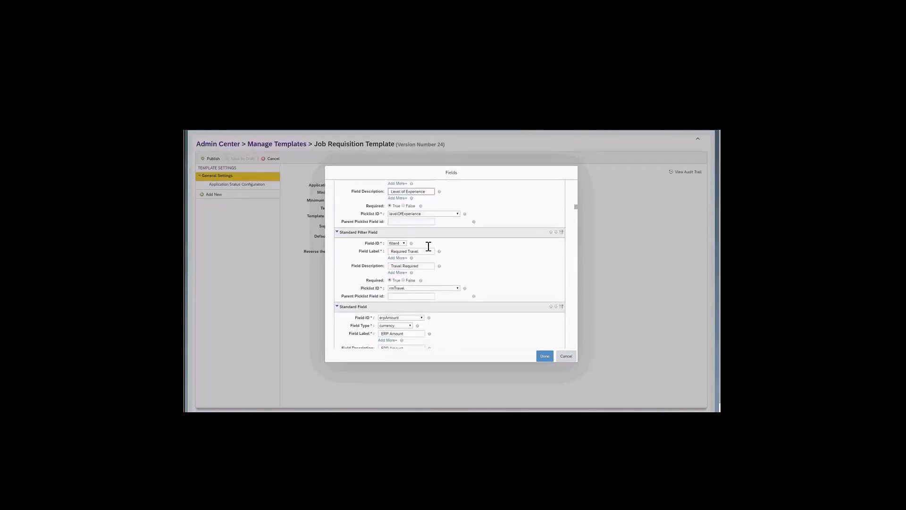
scroll(430, 253, "down", 6)
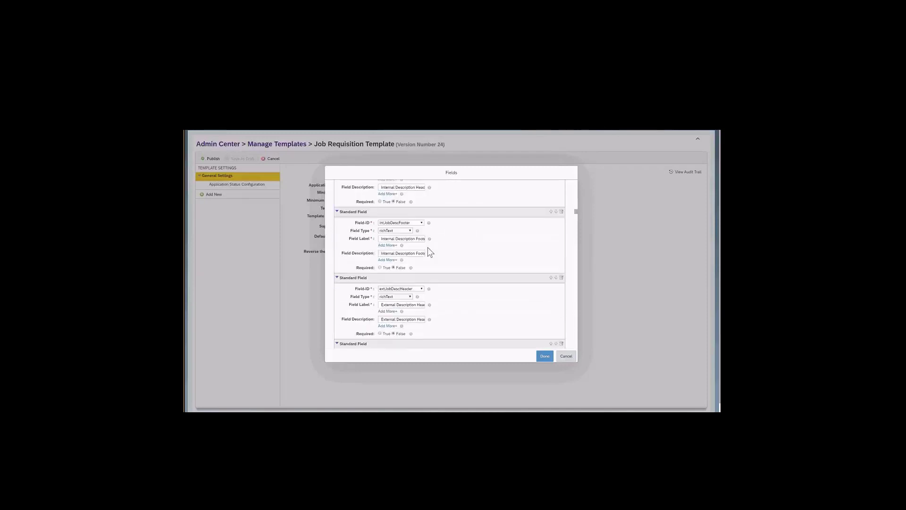
scroll(430, 253, "down", 10)
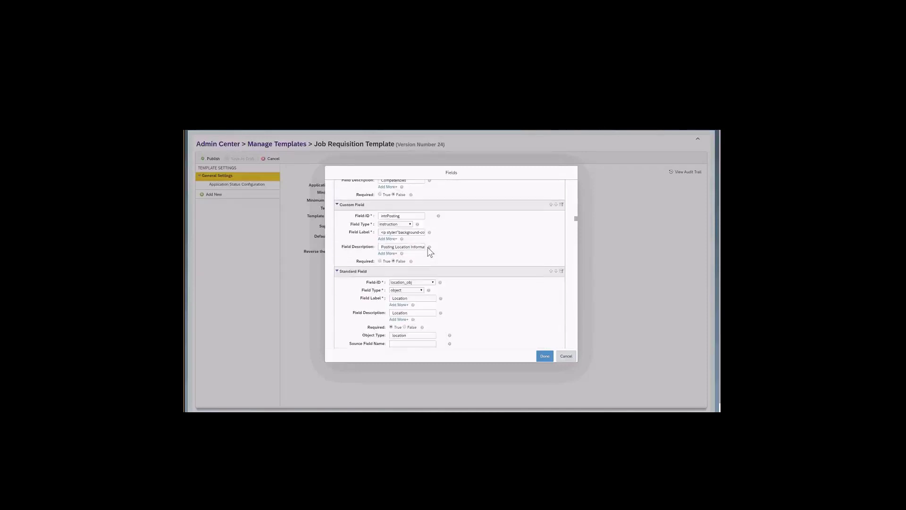
scroll(430, 252, "down", 10)
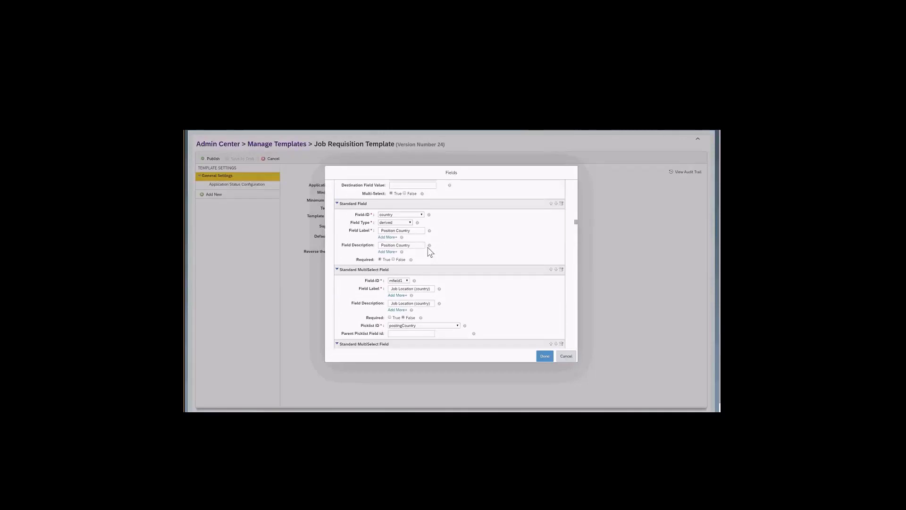
scroll(430, 252, "down", 3)
scroll(430, 253, "down", 3)
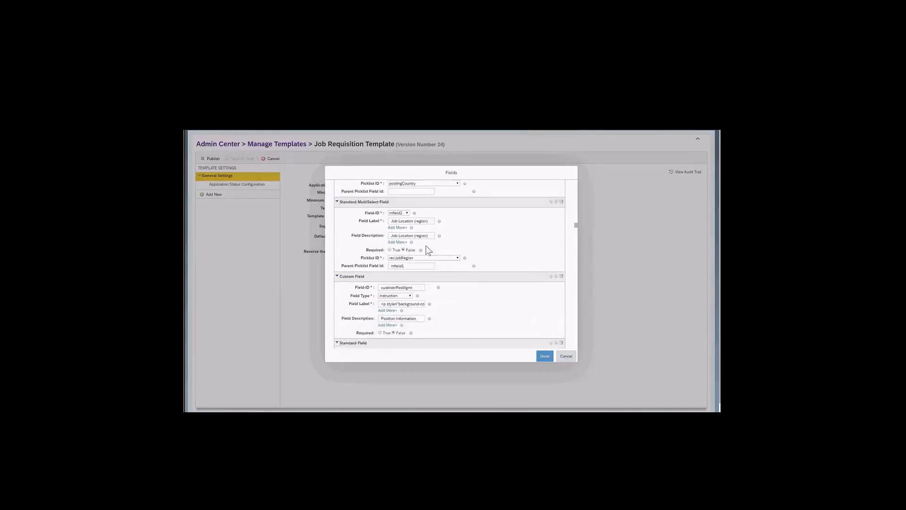
scroll(426, 250, "up", 1)
scroll(425, 244, "up", 1)
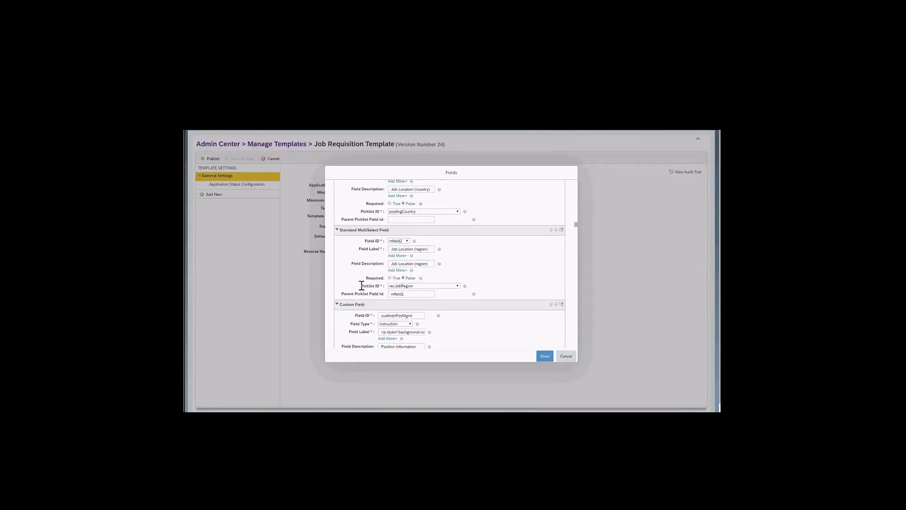
left_click_drag(360, 286, 380, 286)
left_click_drag(341, 293, 385, 301)
View the field types that can be added to the template, and close the field definitions without saving.
left_click_drag(576, 225, 574, 180)
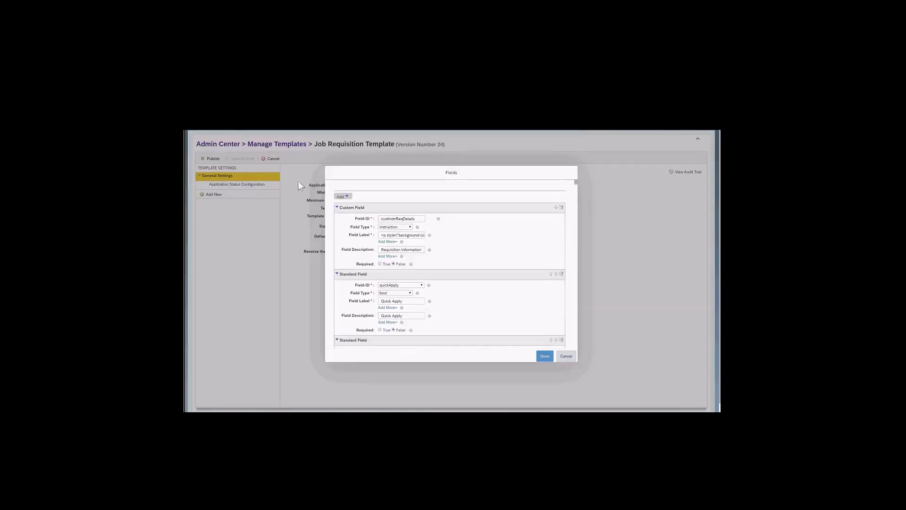
left_click(349, 195)
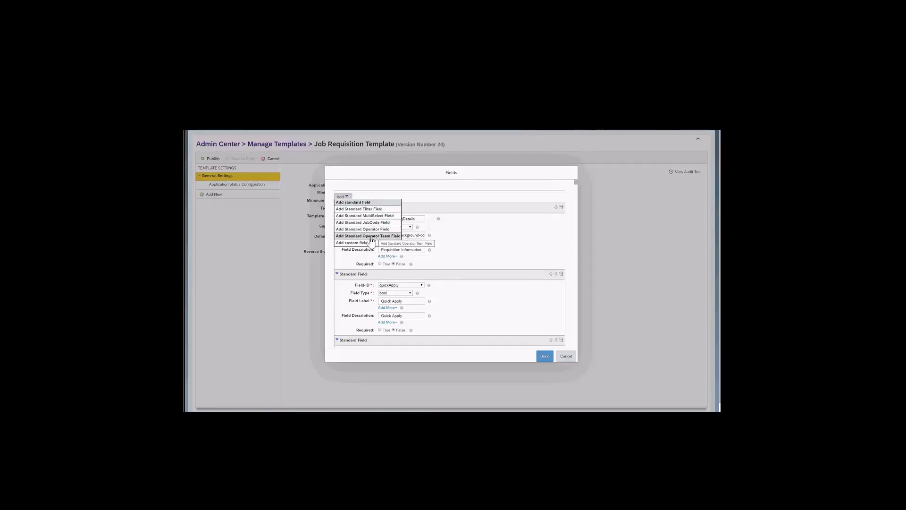
left_click(344, 262)
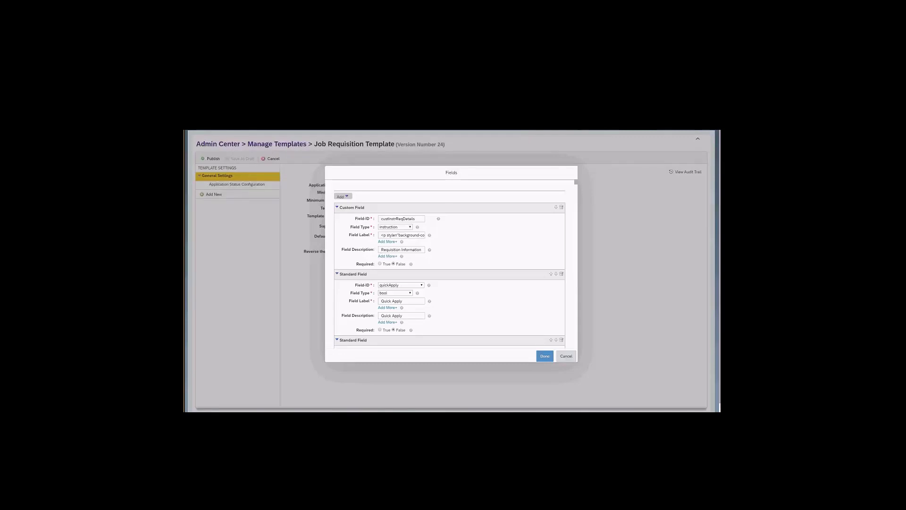
left_click(563, 356)
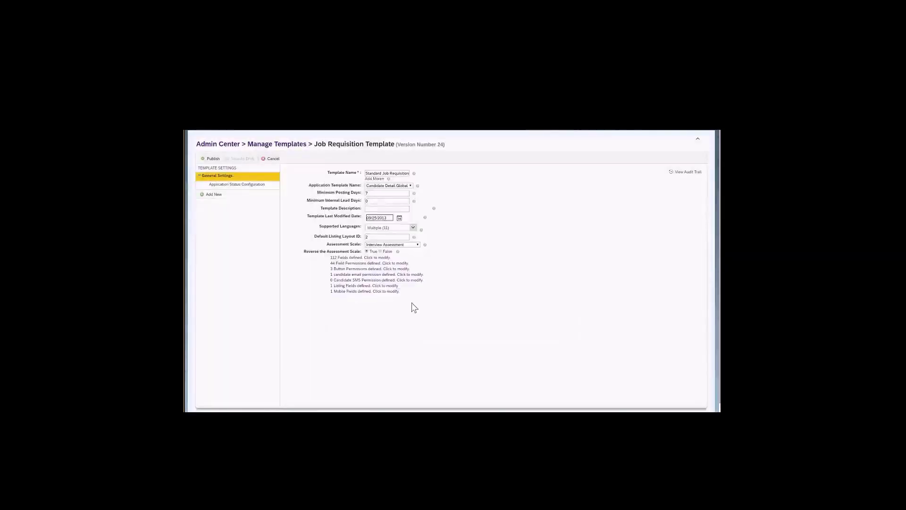
Open the job requisition template's field permissions and look through the defined permission entries.
left_click_drag(331, 263, 409, 264)
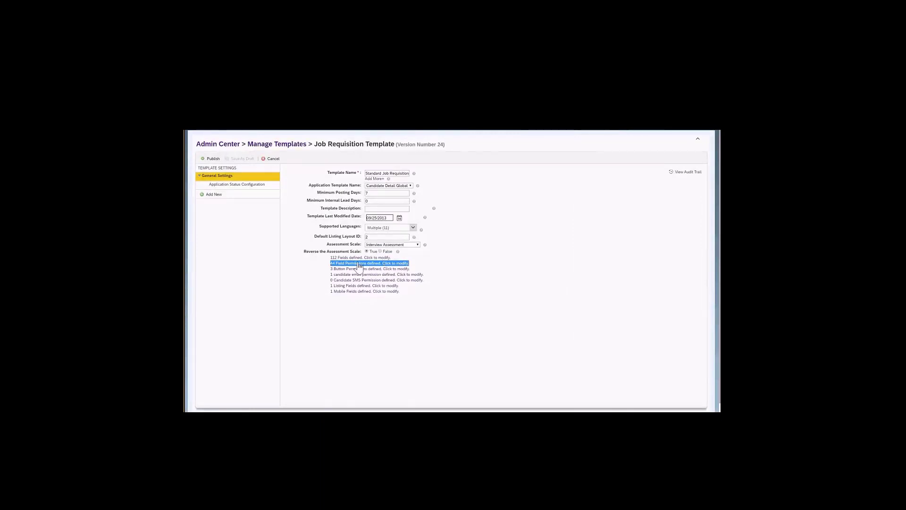
left_click(324, 266)
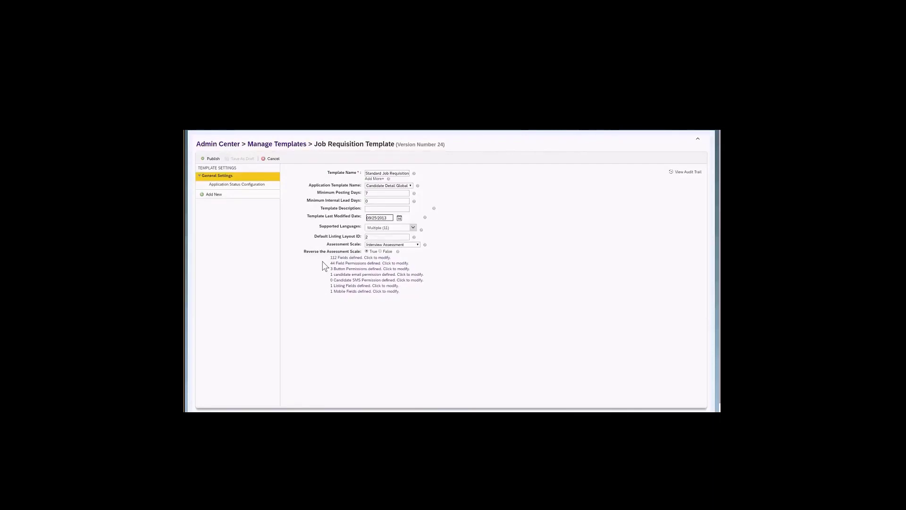
left_click(347, 264)
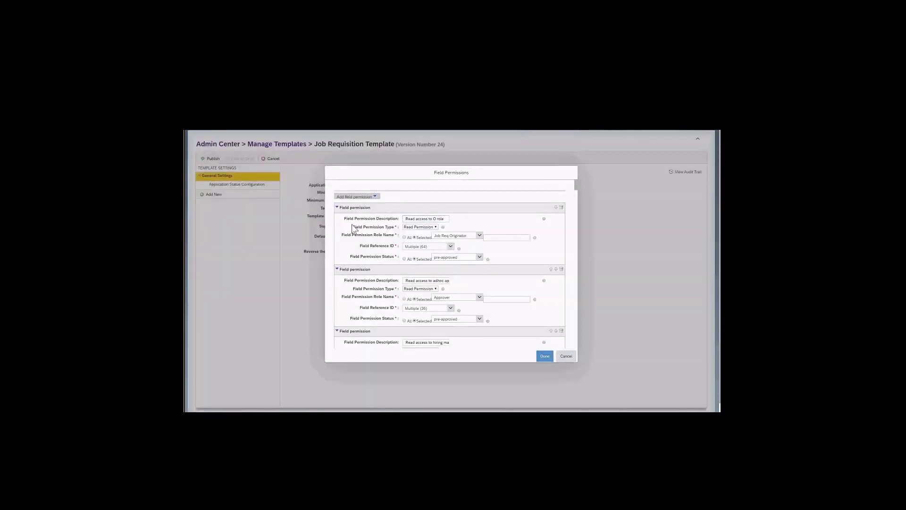
scroll(381, 265, "down", 2)
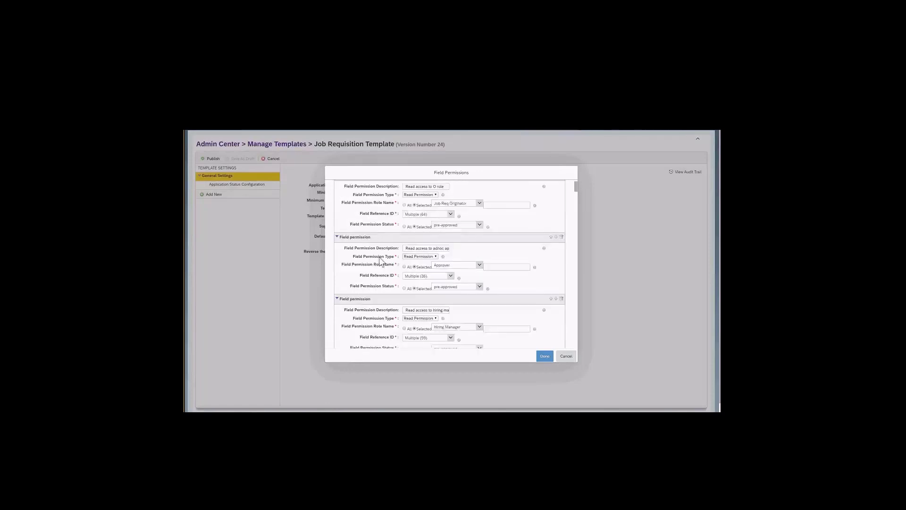
scroll(380, 258, "down", 3)
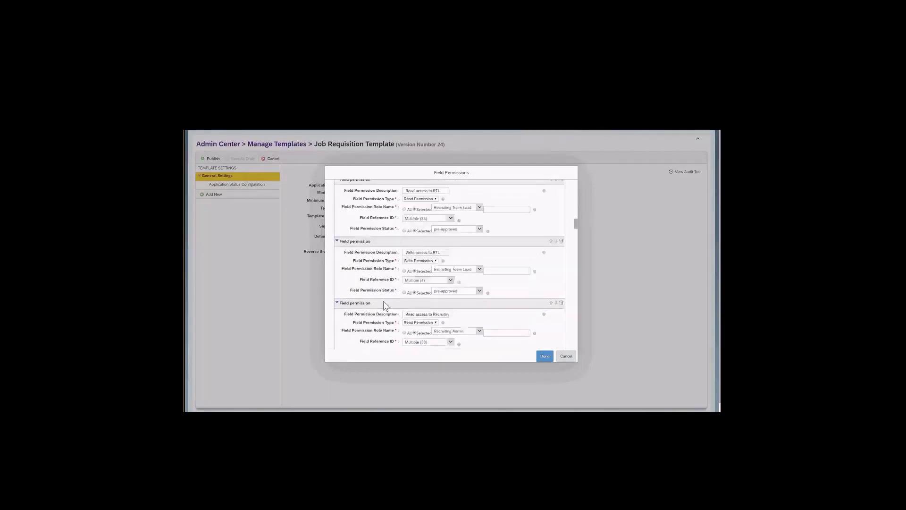
scroll(383, 303, "up", 3)
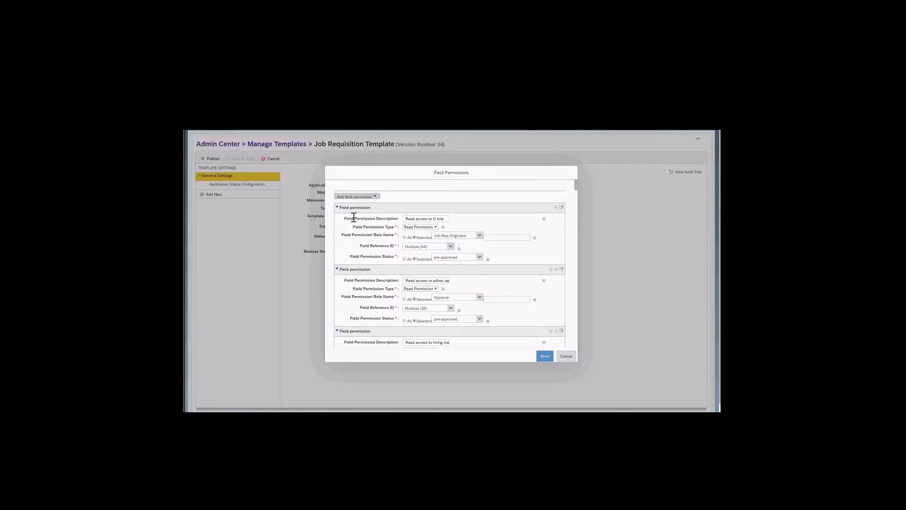
Examine the first field permission's description, the available permission types and its role name setting.
left_click_drag(344, 218, 401, 227)
left_click(411, 218)
left_click(415, 227)
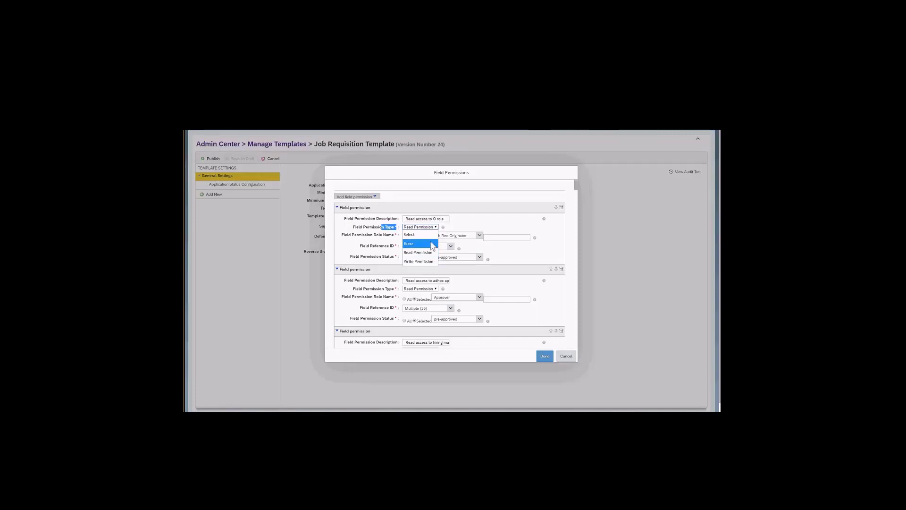
left_click(363, 235)
left_click_drag(362, 234, 394, 234)
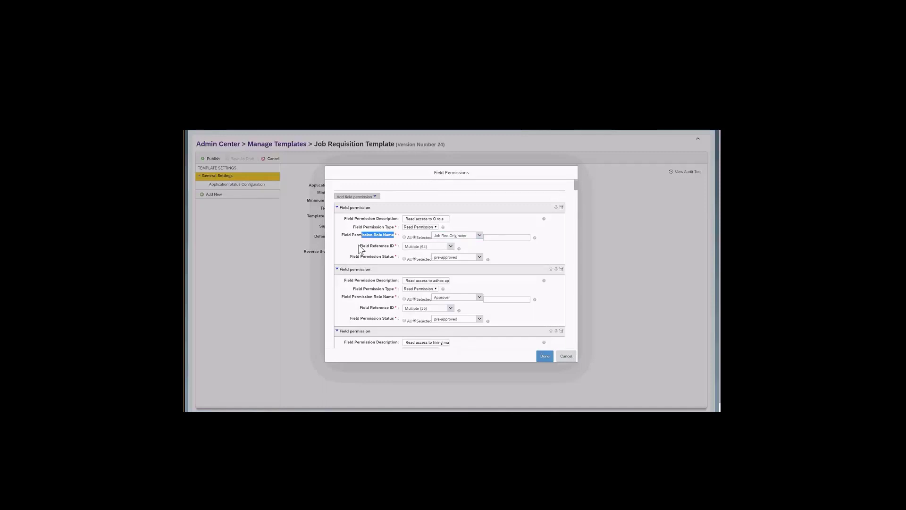
Review the field reference IDs selected in the Job Req Originator's read permission, leaving the selection as is.
left_click_drag(359, 245, 391, 249)
left_click(450, 246)
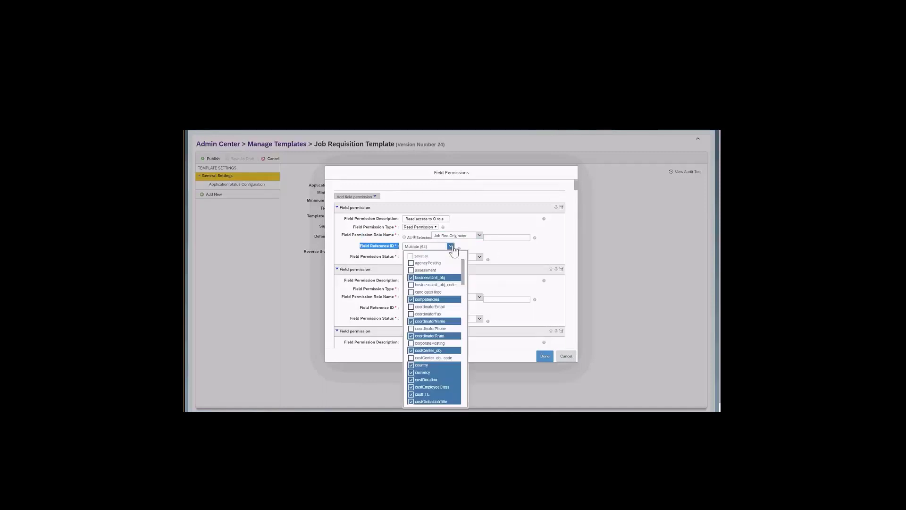
scroll(436, 302, "down", 1)
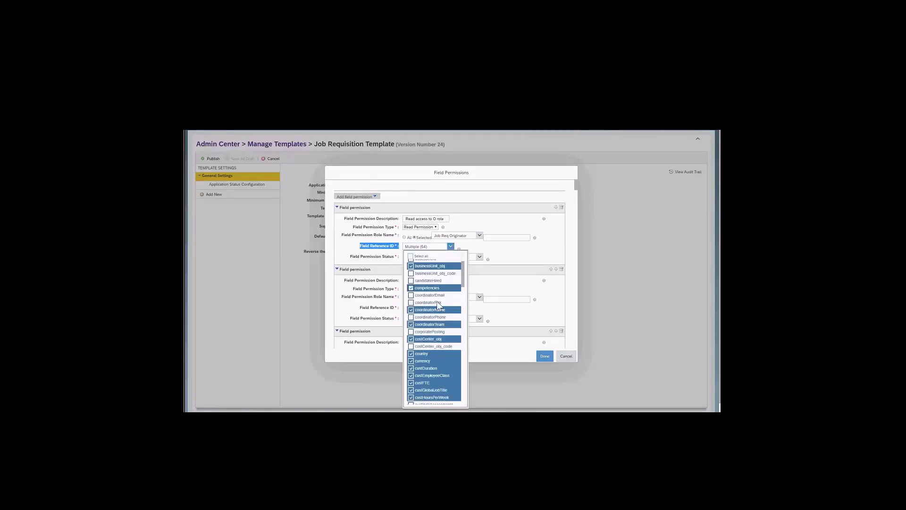
scroll(433, 314, "down", 3)
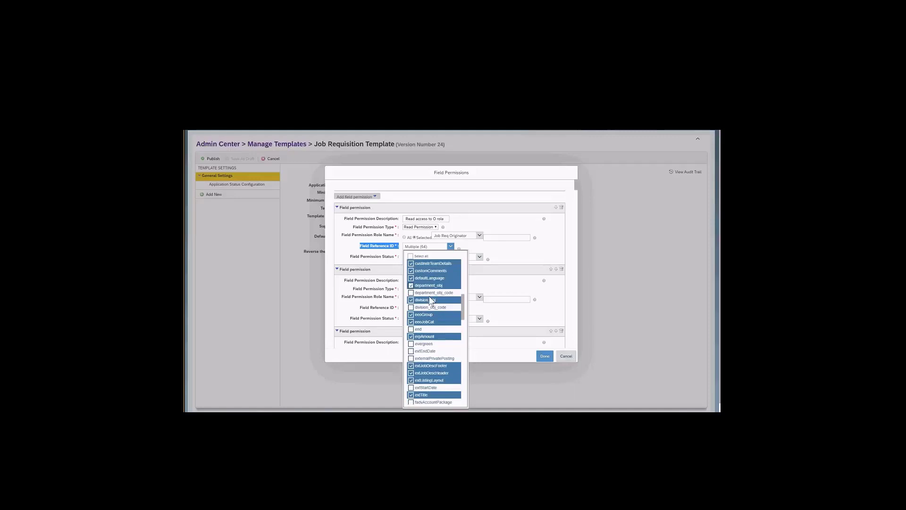
left_click(386, 271)
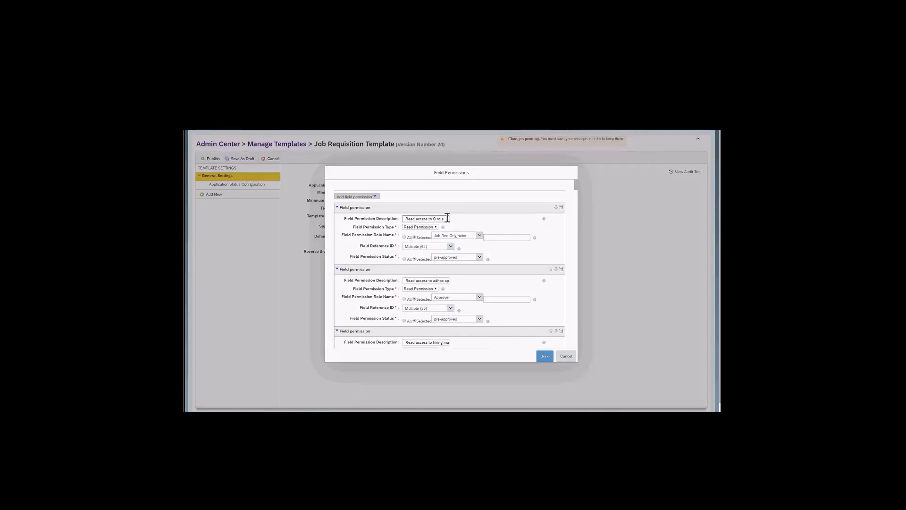
View the roles that can be assigned to the first field permission without changing the selected role.
left_click_drag(410, 258, 417, 284)
left_click(406, 180)
left_click(479, 235)
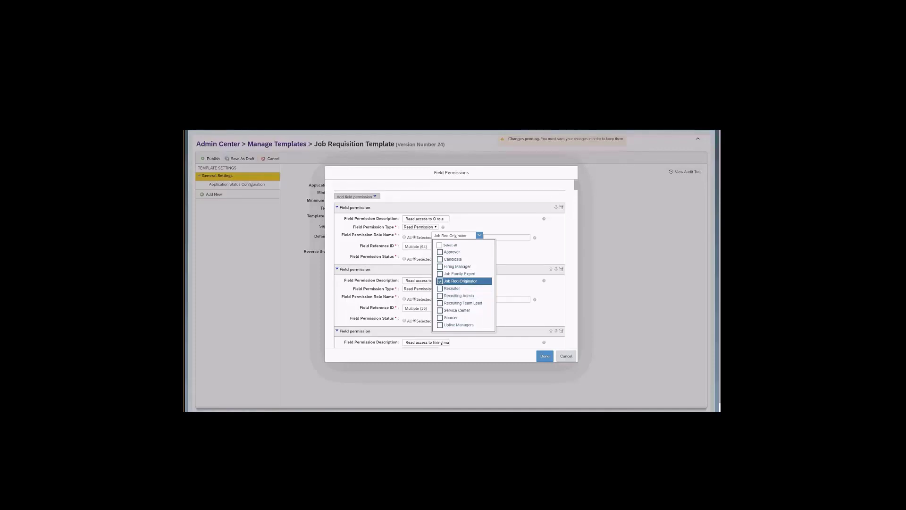
left_click(369, 254)
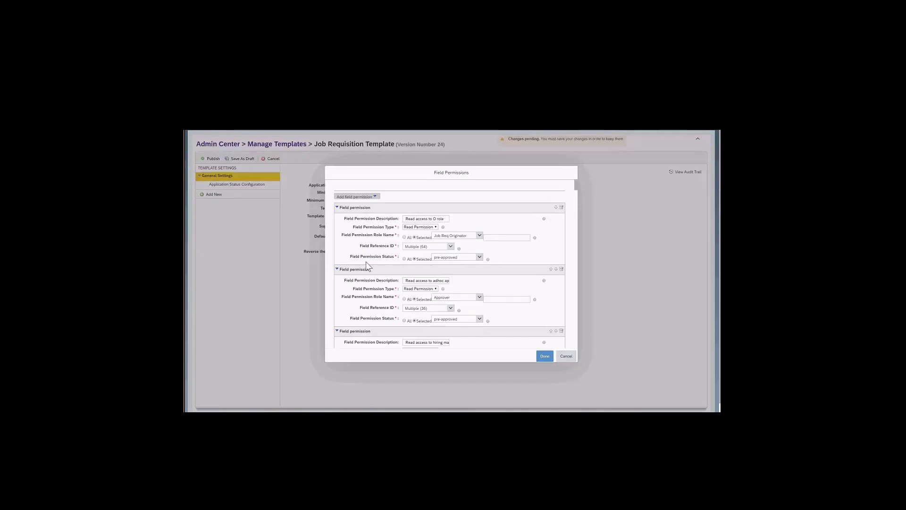
Check the requisition statuses available for the first field permission, and close the field permissions without saving.
left_click_drag(379, 257, 398, 276)
left_click(479, 258)
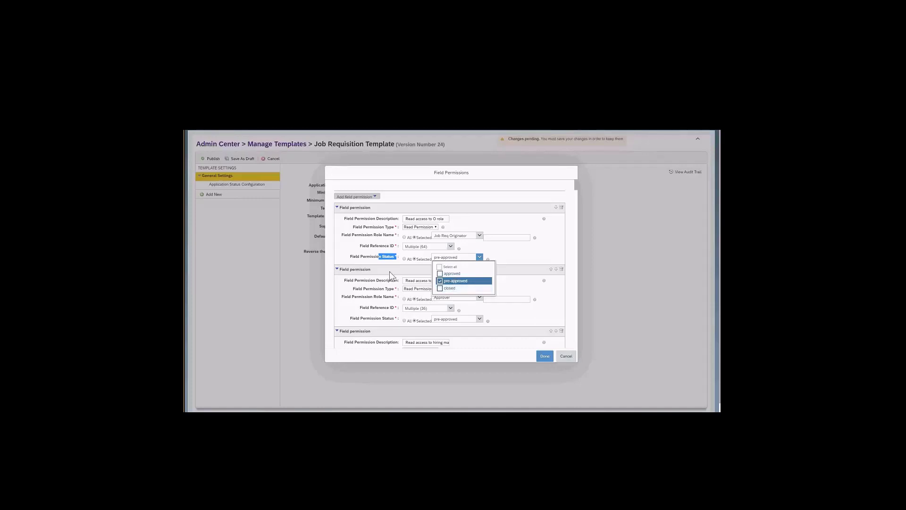
left_click(391, 272)
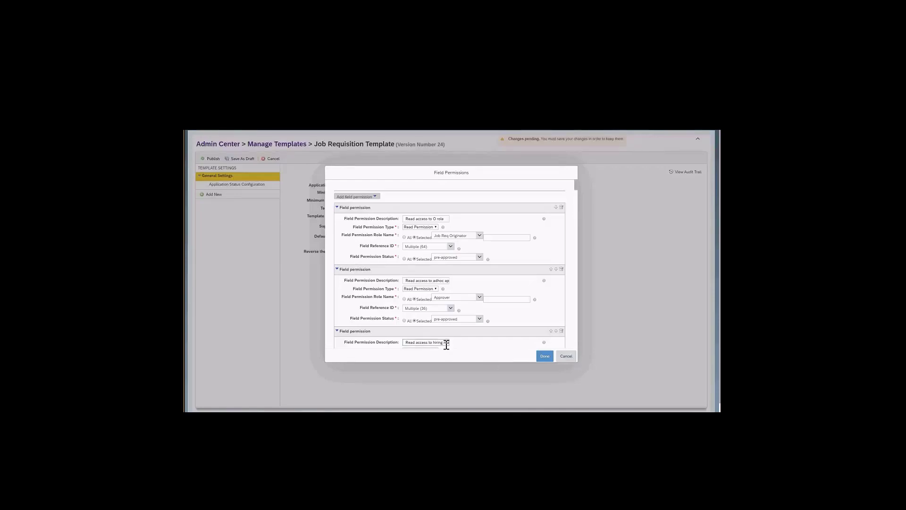
left_click(565, 358)
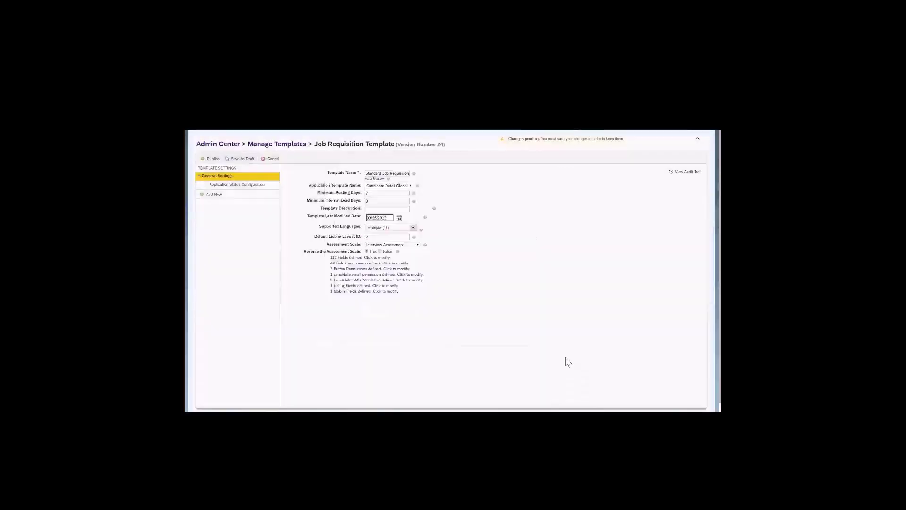
Review the template's button permissions, and leave the job requisition template discarding its pending changes.
left_click(354, 268)
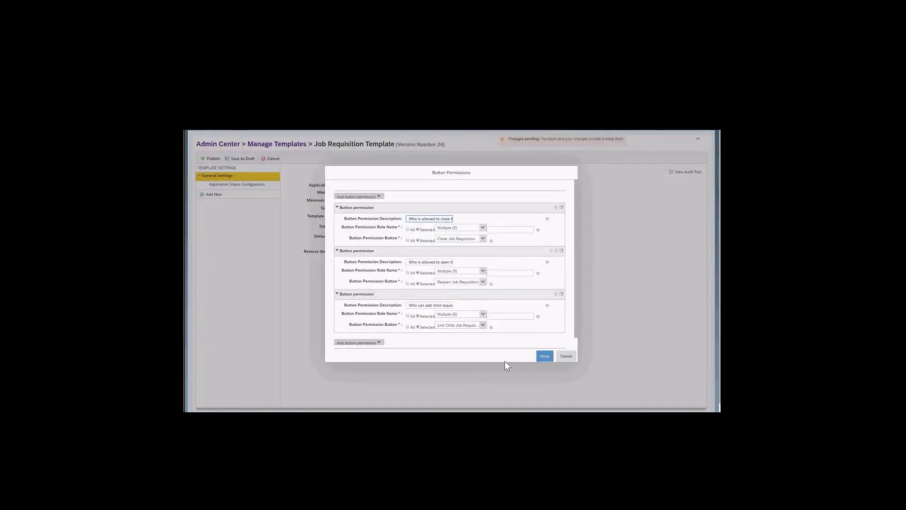
left_click(544, 356)
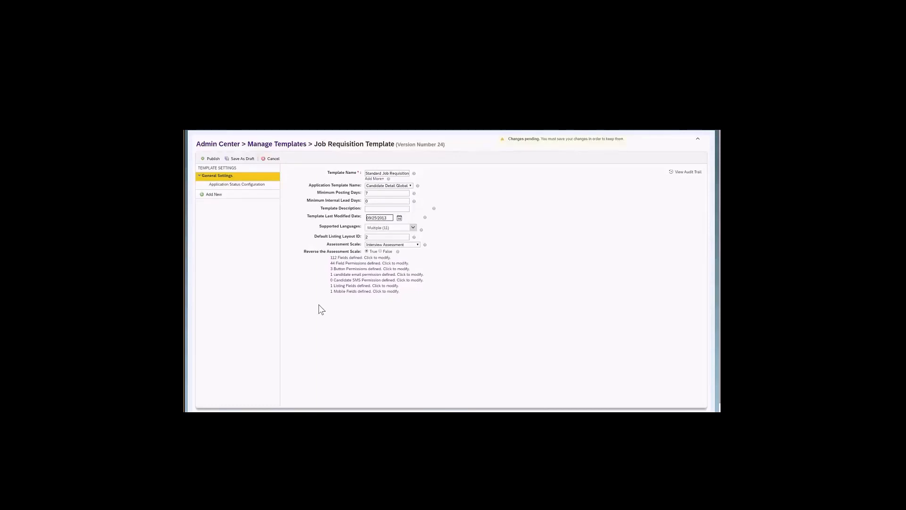
left_click(366, 192)
type("7")
left_click(265, 159)
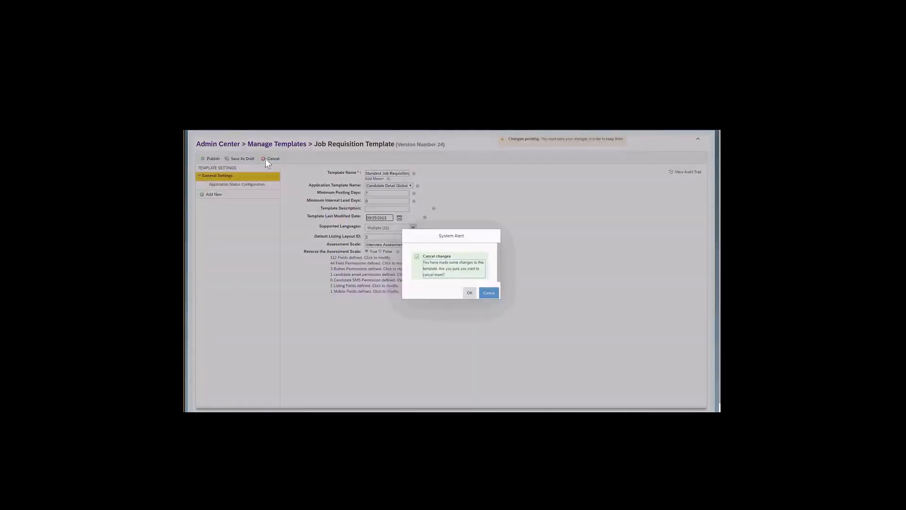
left_click(469, 292)
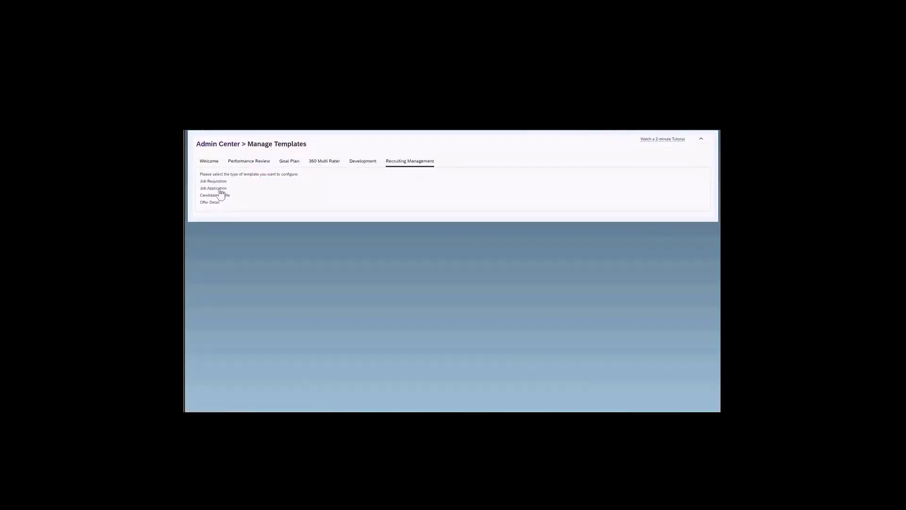
Open the Candidate Detail Global job application template and expand its general settings.
left_click(218, 188)
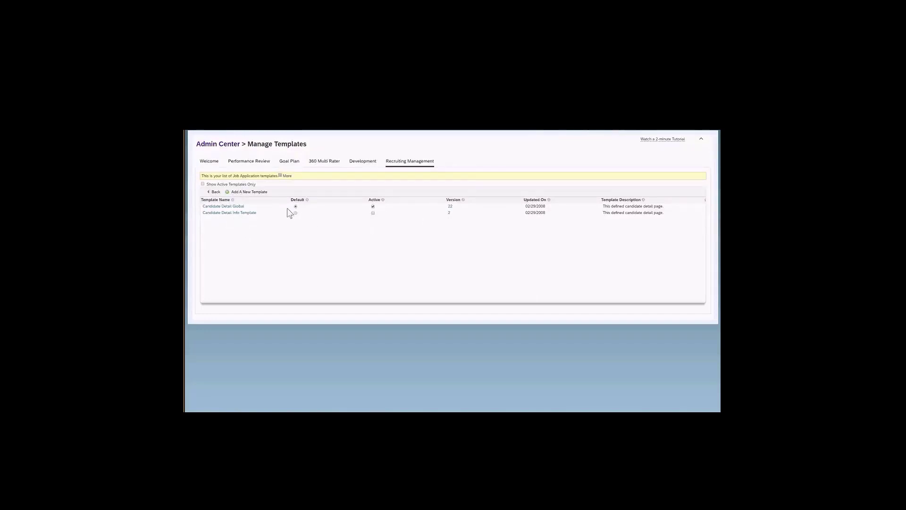
left_click(227, 209)
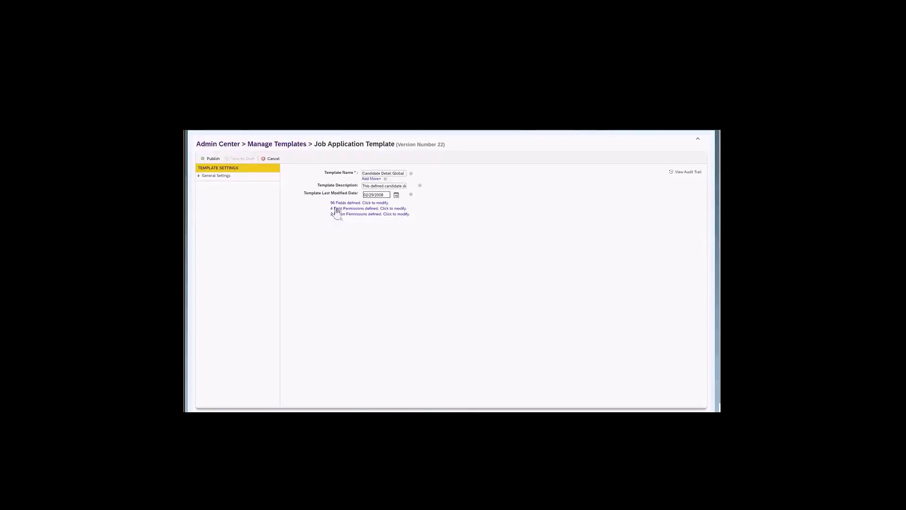
left_click(199, 177)
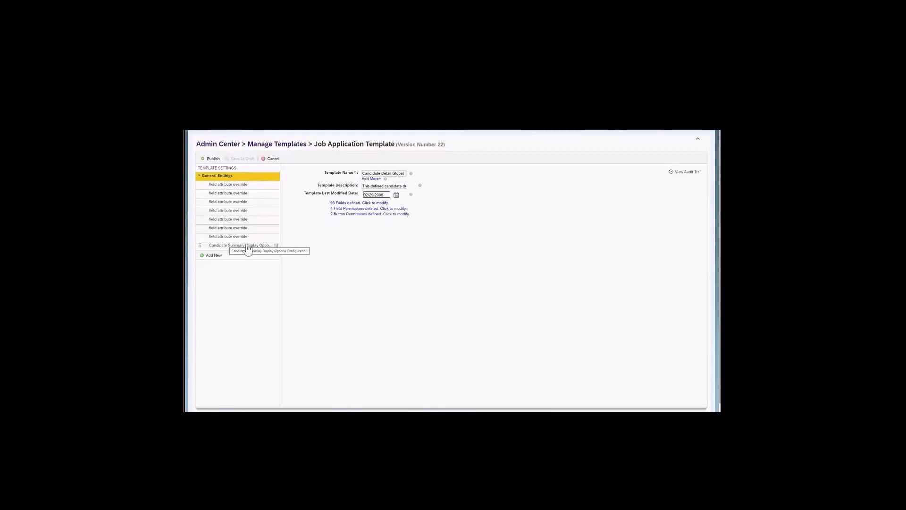
Open the application template's field definitions and review the field IDs and field types available for the Status standard field.
left_click(381, 202)
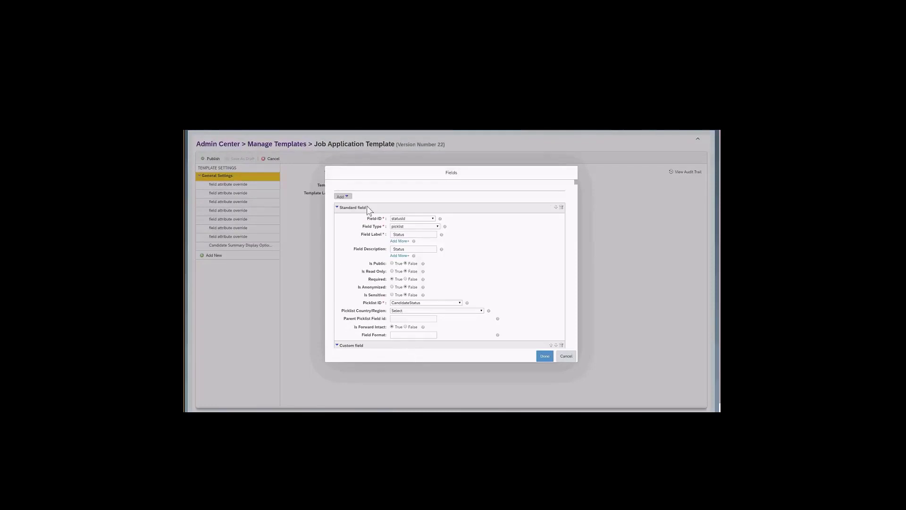
left_click(342, 196)
left_click(348, 196)
left_click(407, 219)
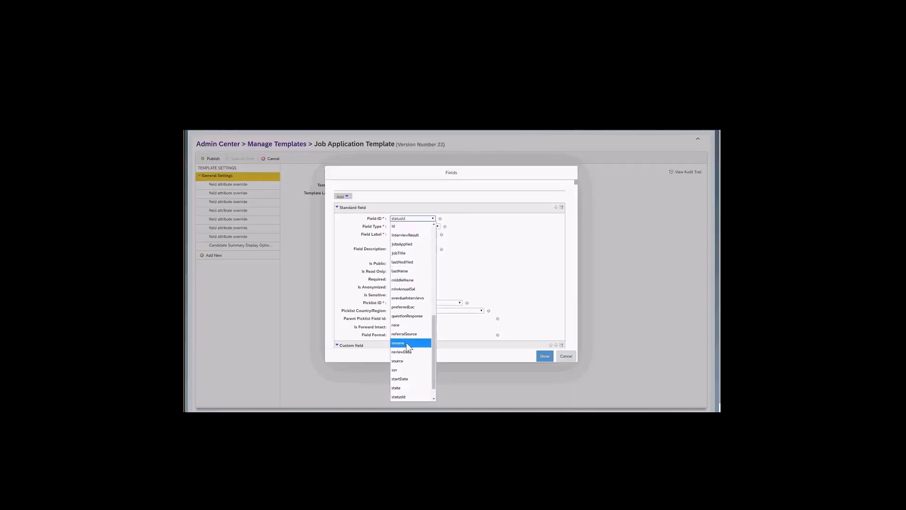
left_click(352, 247)
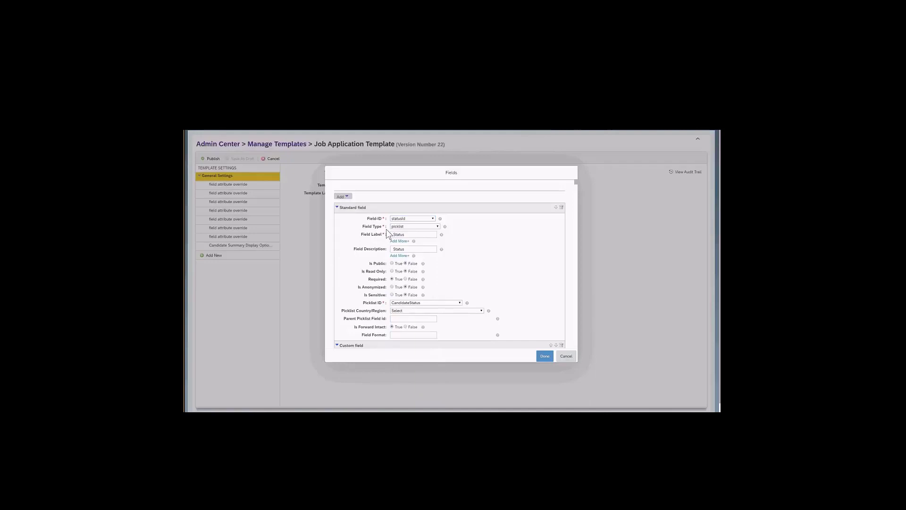
left_click(415, 226)
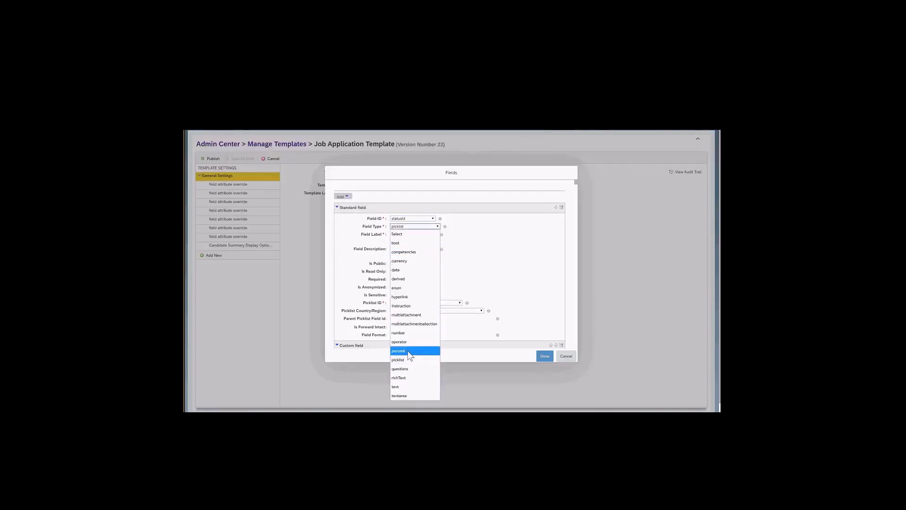
left_click(333, 225)
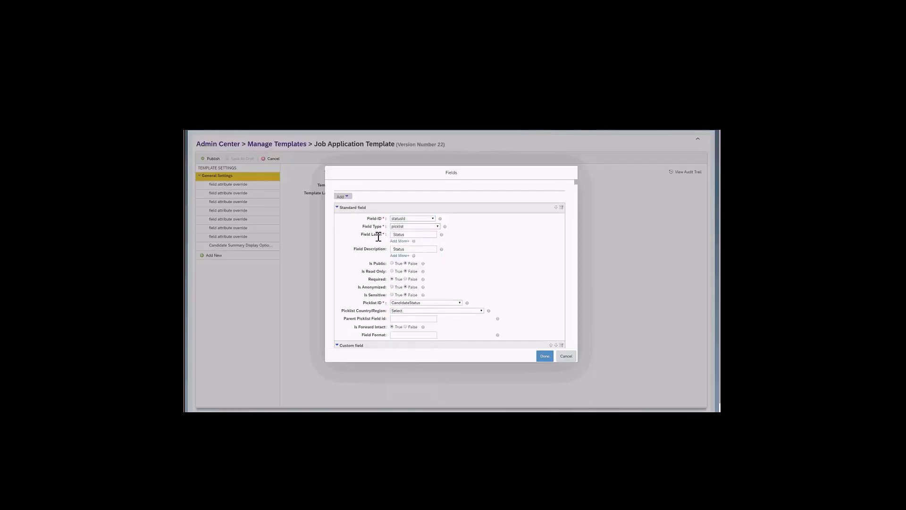
Examine the Status field's label, description, true/false attributes and picklist settings.
left_click(410, 248)
scroll(377, 336, "down", 1)
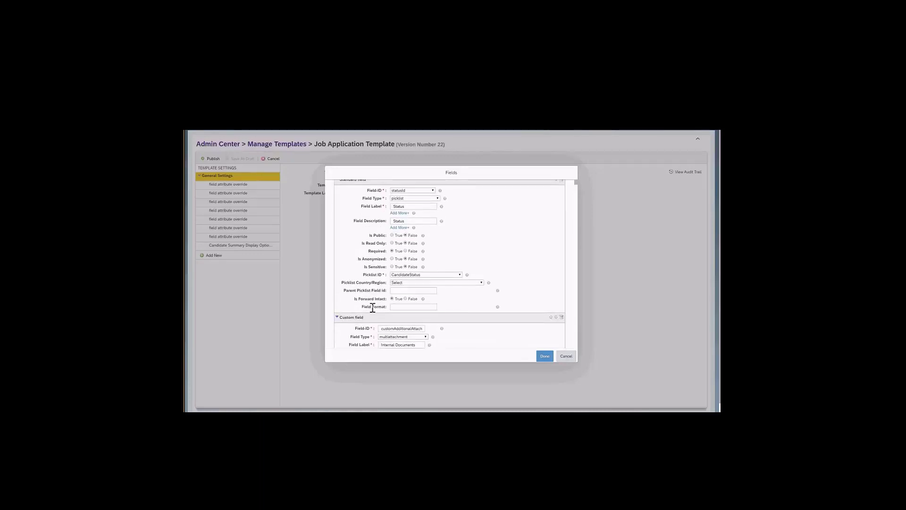
scroll(361, 310, "up", 1)
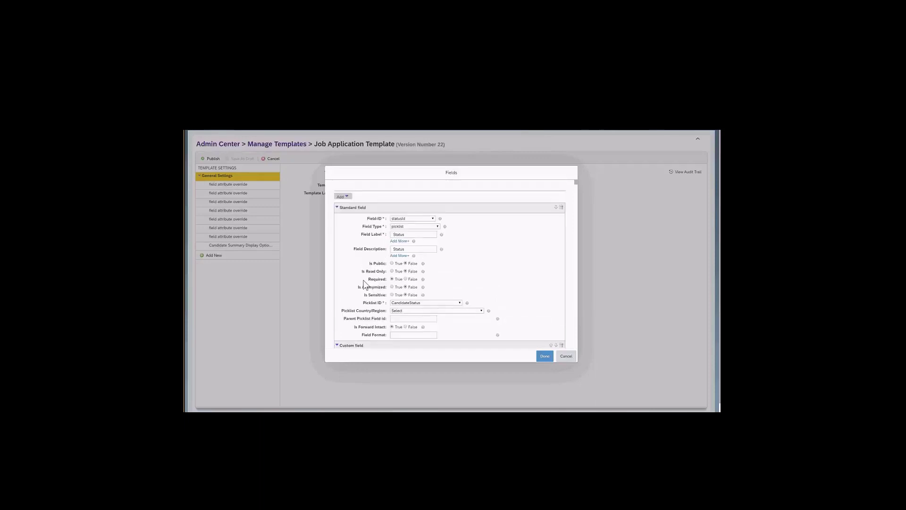
double_click(383, 234)
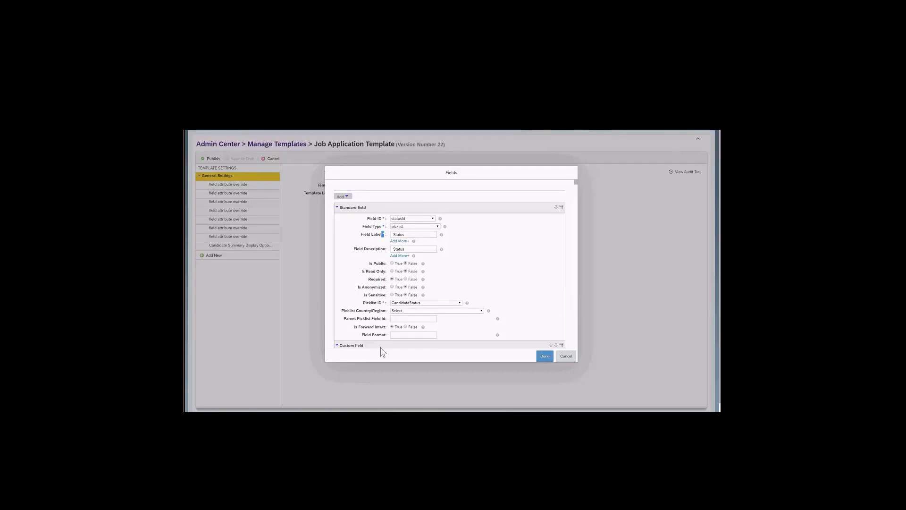
left_click_drag(366, 271, 365, 277)
left_click(353, 318)
left_click_drag(360, 313, 378, 335)
left_click(357, 315)
Examine the free-text ID of the Internal Documents custom field, and close the field definitions without saving.
scroll(379, 302, "down", 3)
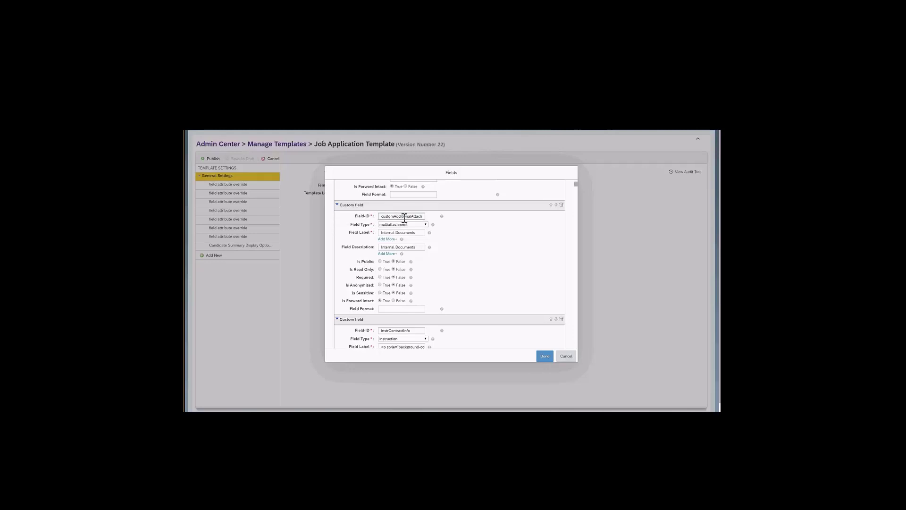
left_click_drag(396, 216, 381, 216)
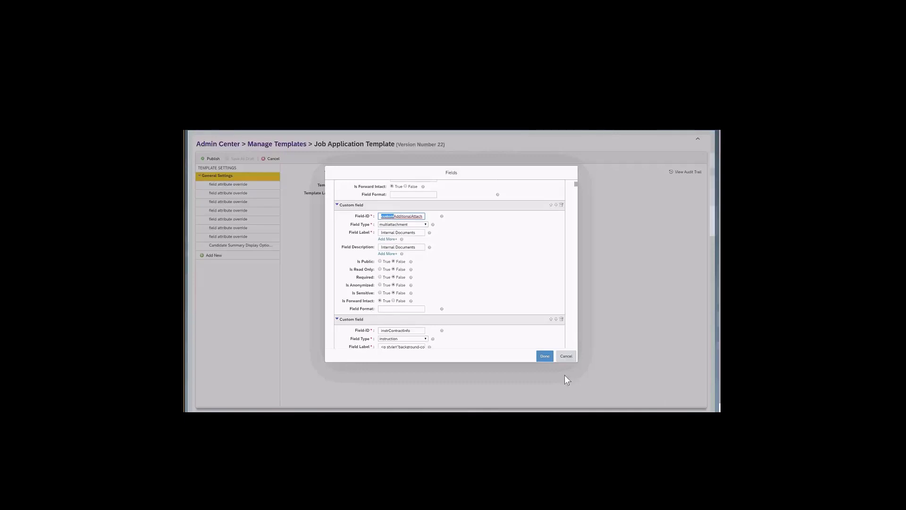
left_click(566, 356)
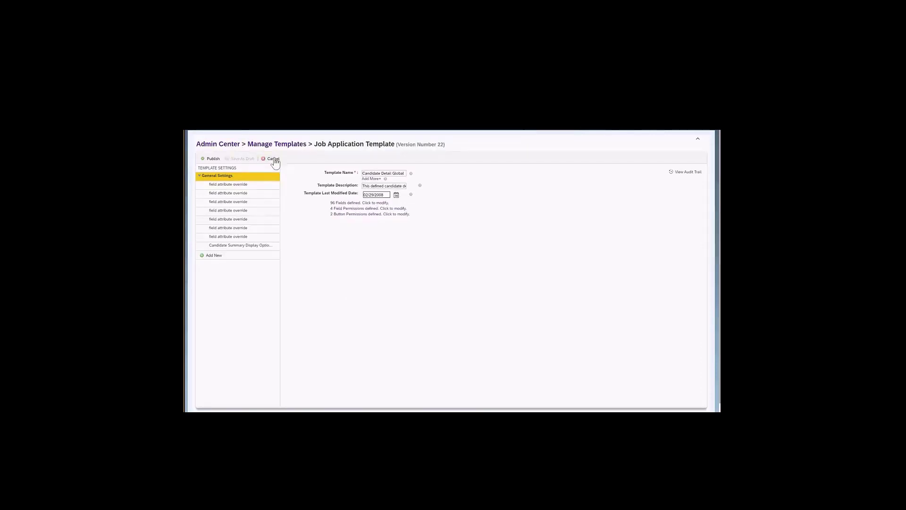
Leave the job application template and open the Candidate Profile Template from the candidate profile templates.
left_click(273, 159)
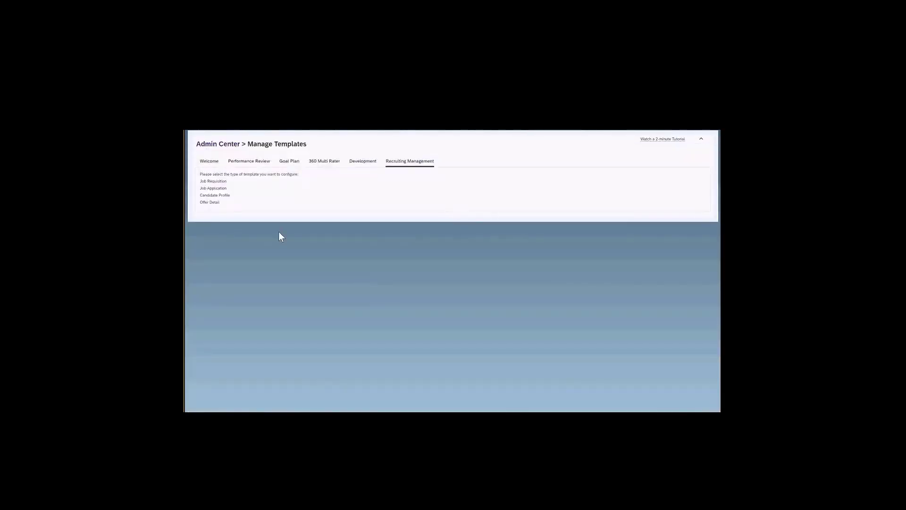
left_click(212, 195)
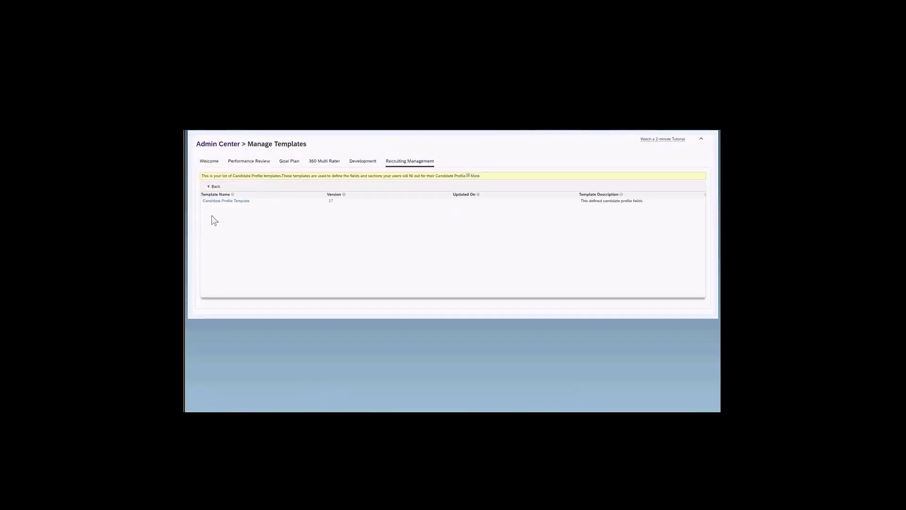
left_click_drag(248, 202, 200, 204)
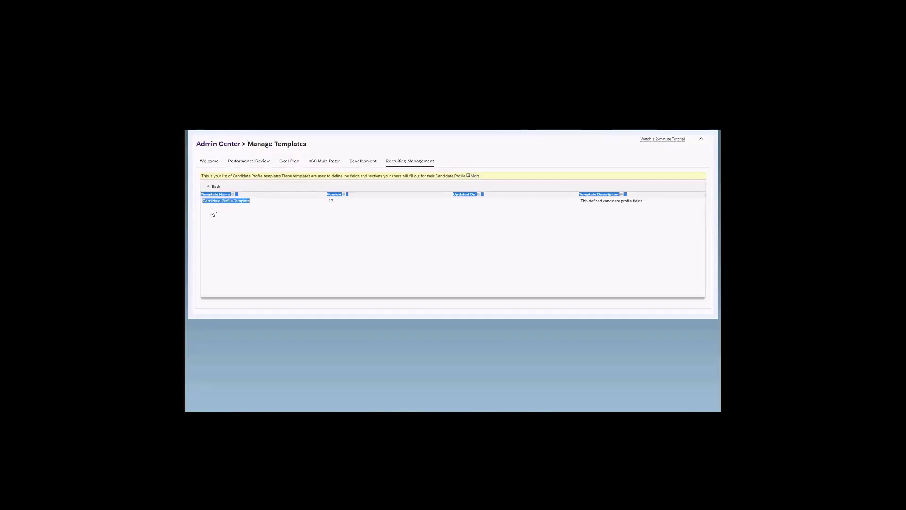
left_click(255, 195)
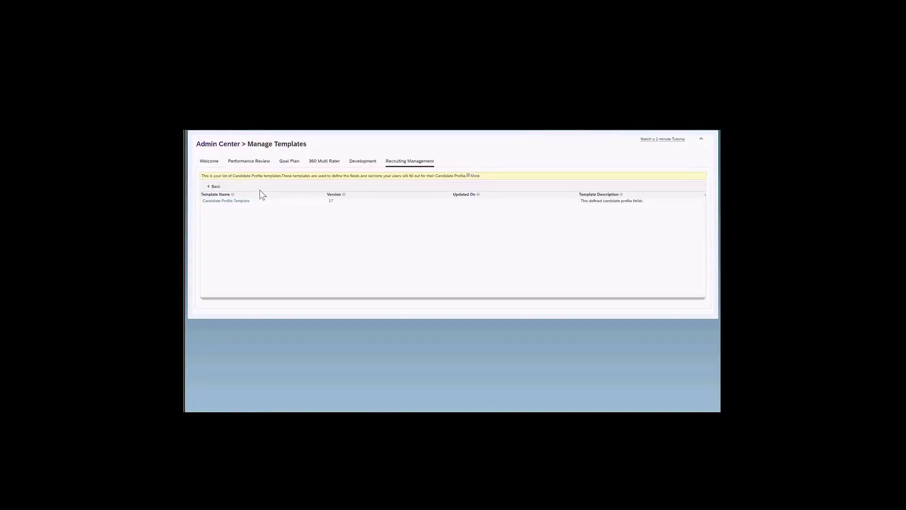
left_click(213, 202)
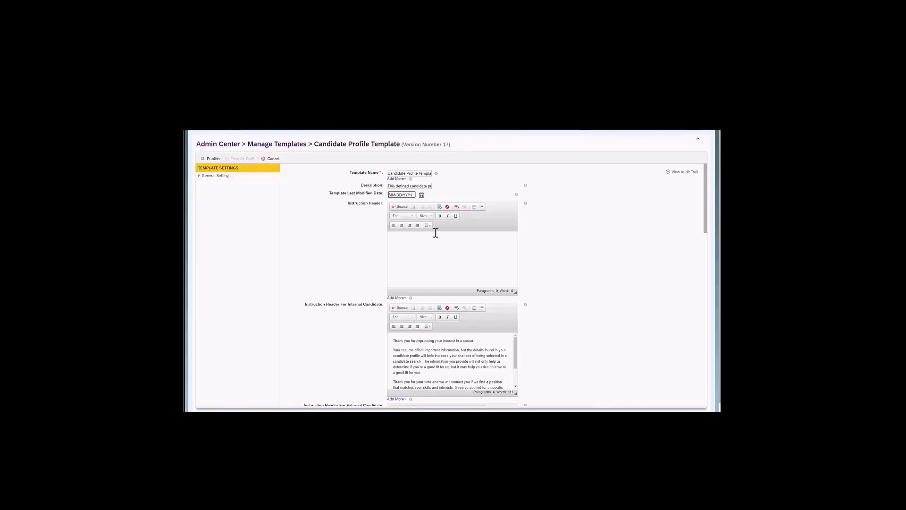
Examine the candidate profile template's instruction headers and footers for internal candidates, external candidates and operators.
scroll(425, 231, "down", 1)
scroll(415, 223, "down", 3)
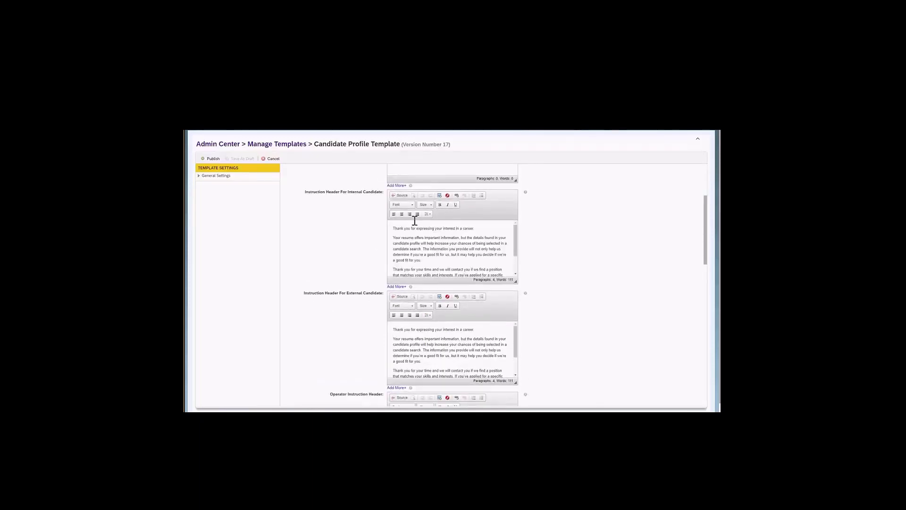
scroll(416, 227, "up", 4)
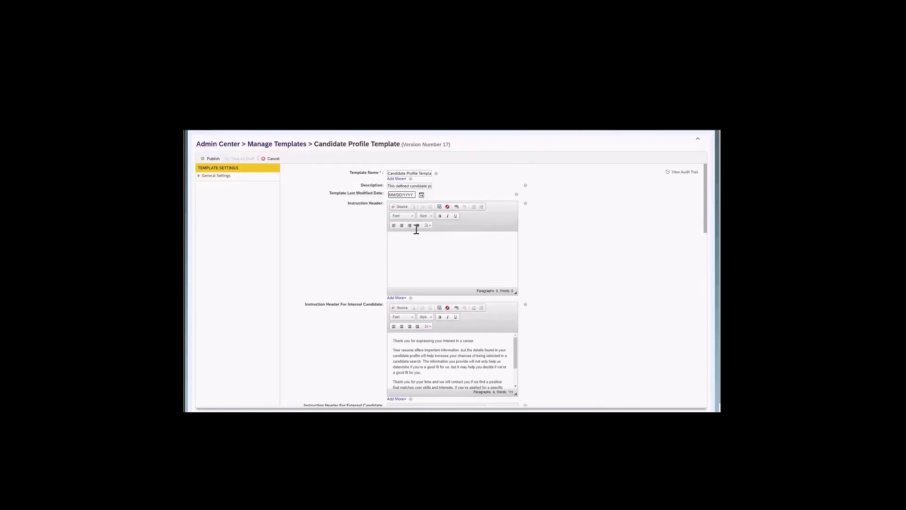
scroll(415, 222, "down", 2)
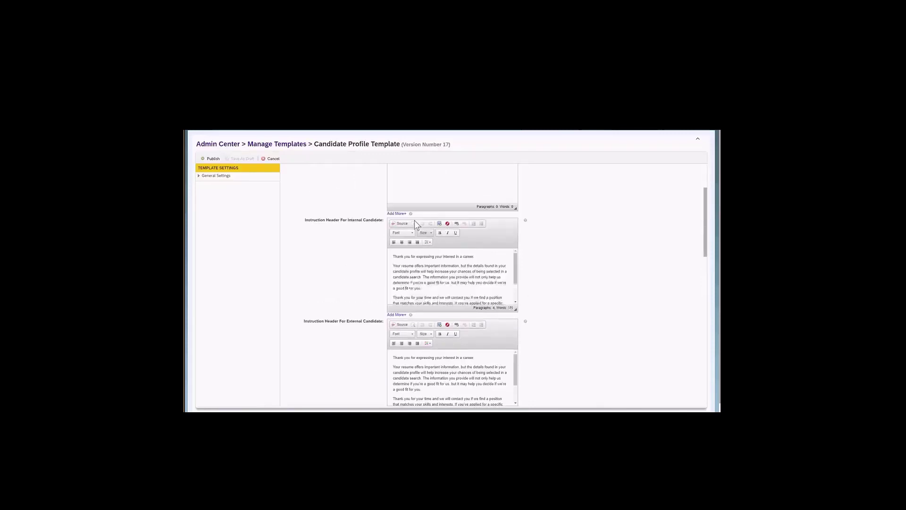
left_click_drag(347, 219, 355, 220)
scroll(370, 281, "down", 1)
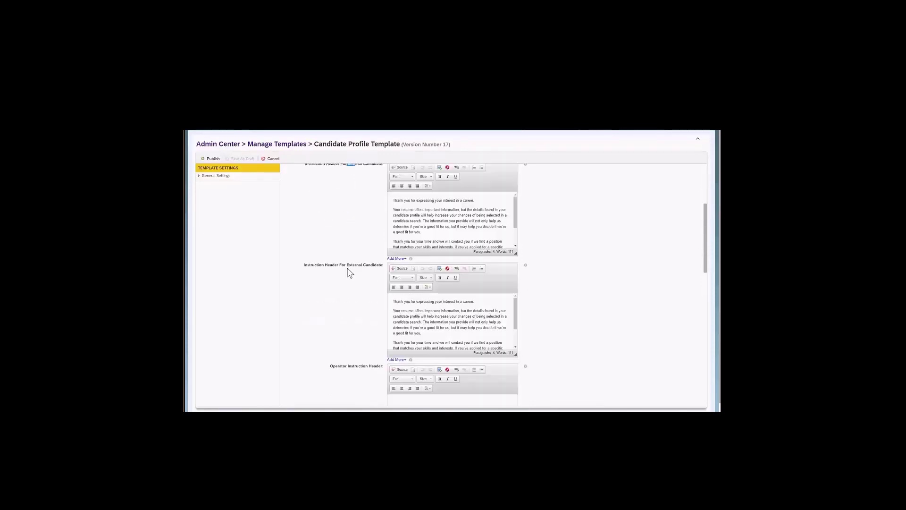
scroll(350, 269, "down", 2)
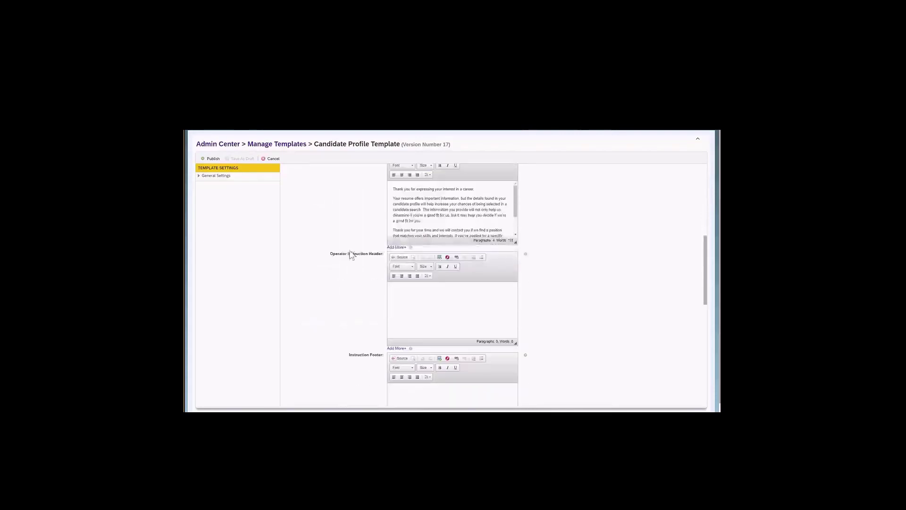
scroll(361, 306, "down", 2)
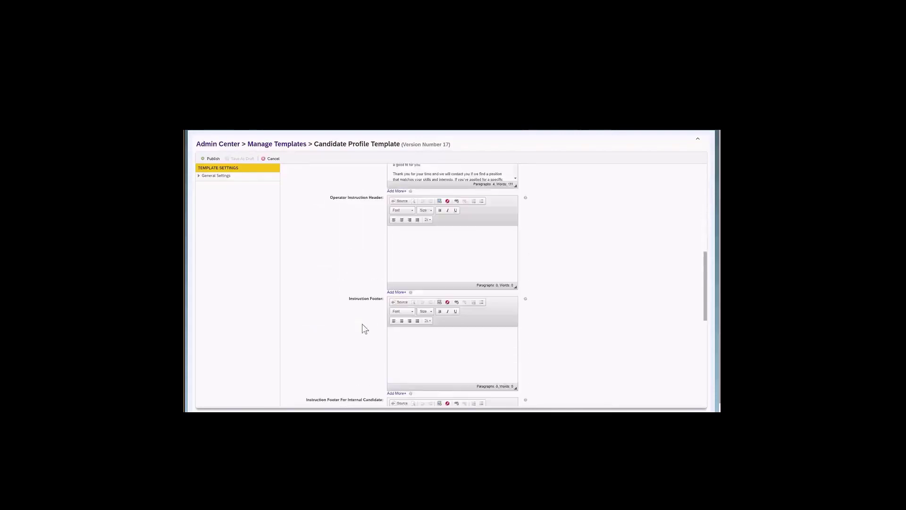
scroll(354, 277, "down", 1)
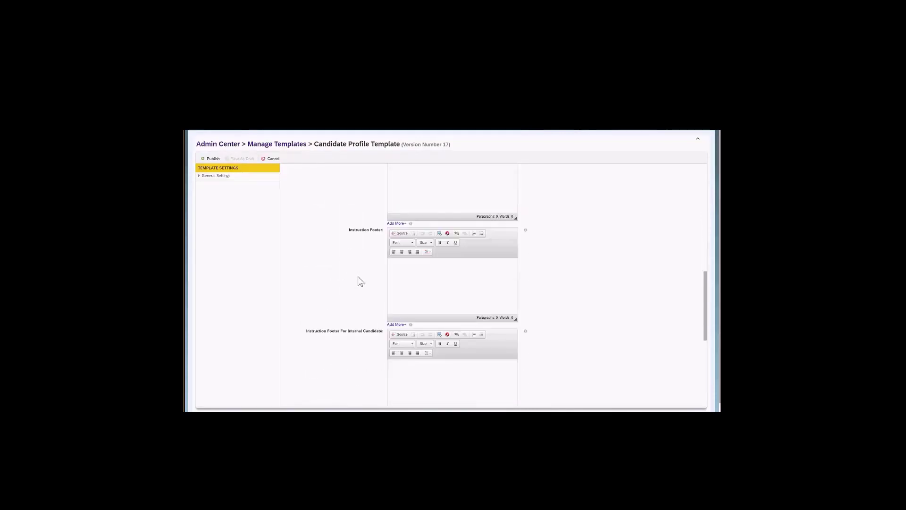
left_click_drag(372, 214, 378, 215)
scroll(365, 298, "down", 4)
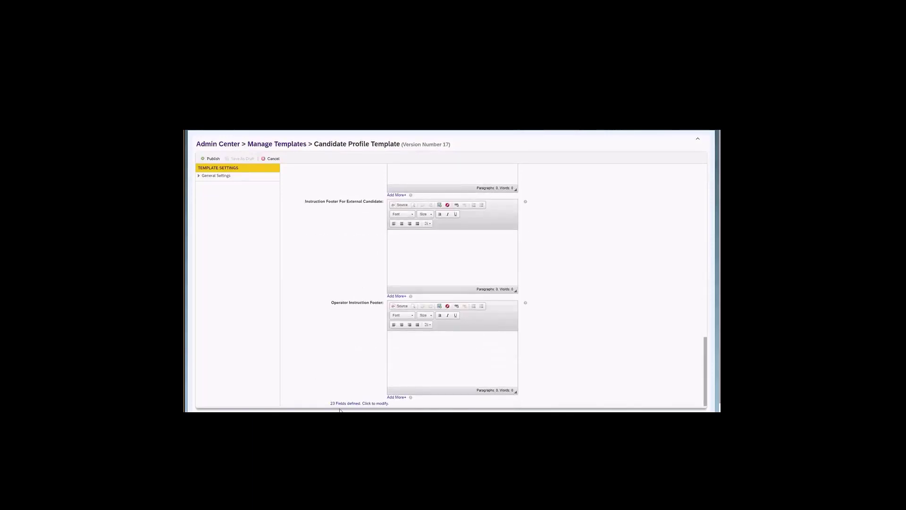
Open the candidate profile template's field definitions, review the standard and custom fields, and close them without saving.
left_click(350, 404)
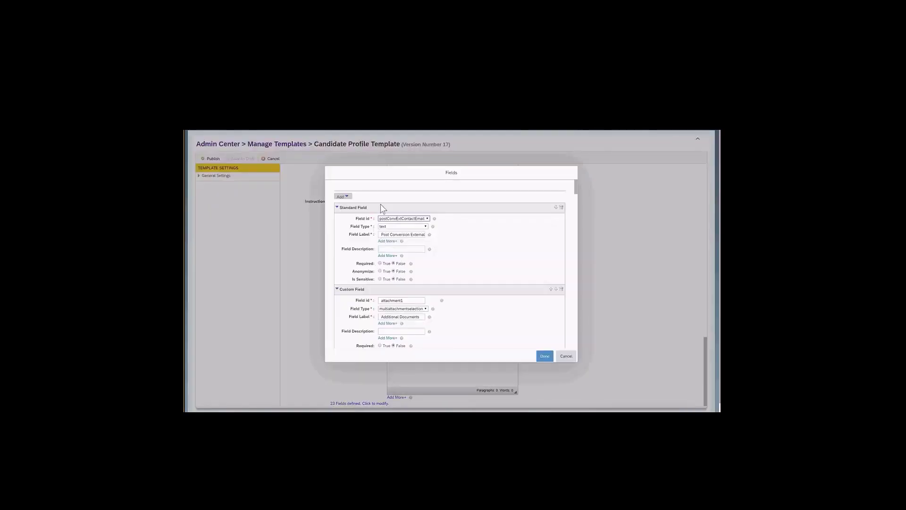
scroll(391, 309, "down", 3)
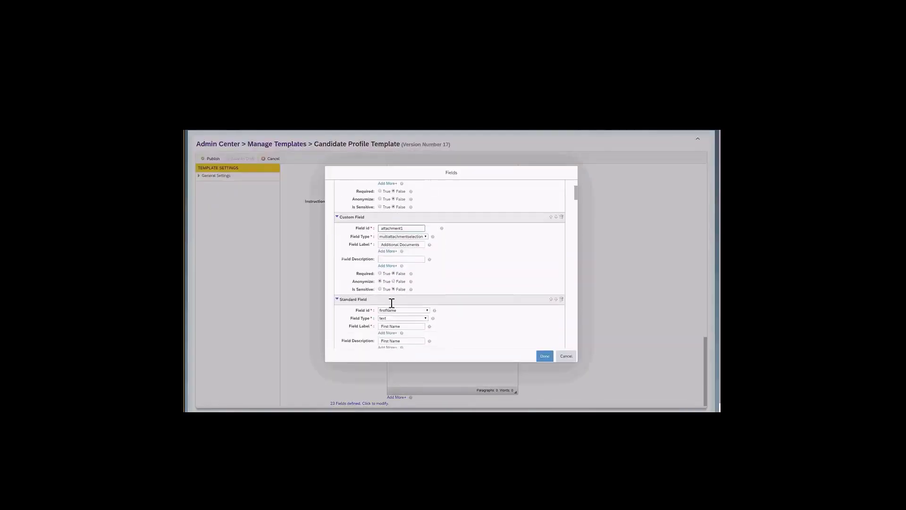
scroll(391, 302, "down", 3)
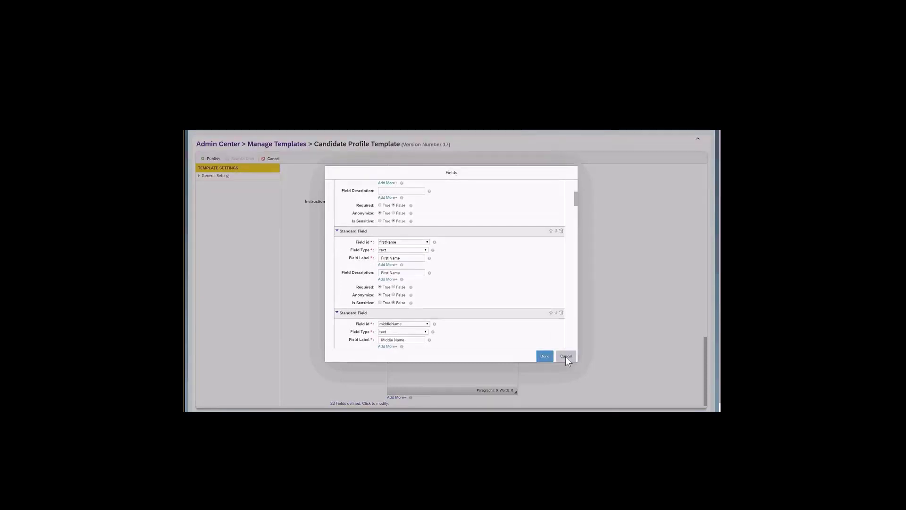
left_click(566, 355)
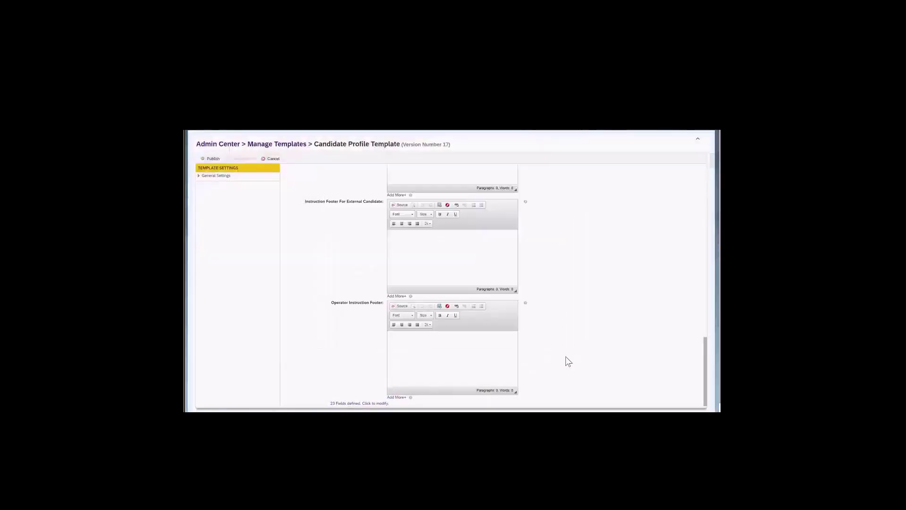
Expand the candidate profile template's general settings, review the section types that can be added, and leave the template without saving.
left_click(235, 179)
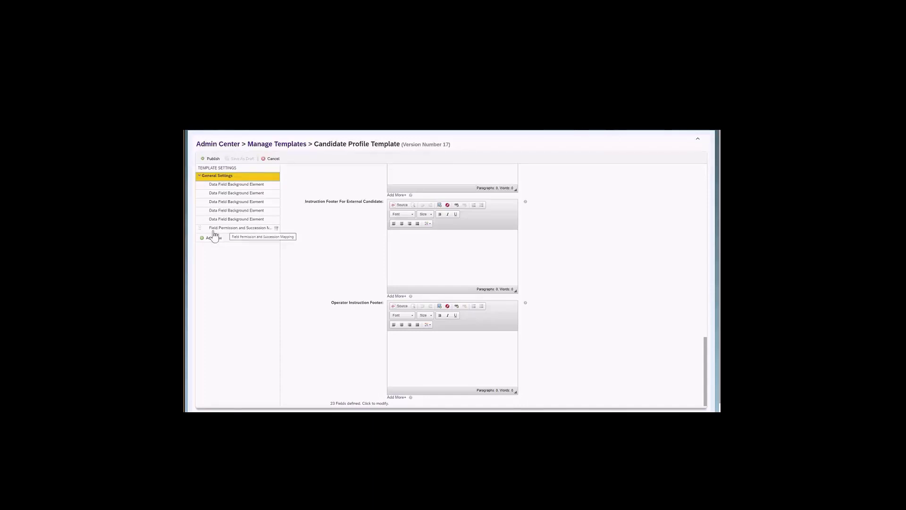
left_click(213, 239)
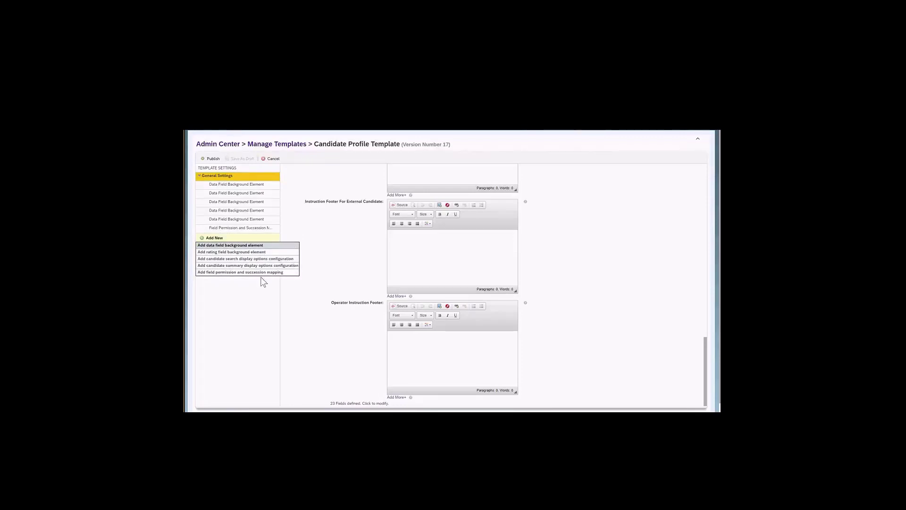
left_click(211, 240)
left_click(272, 159)
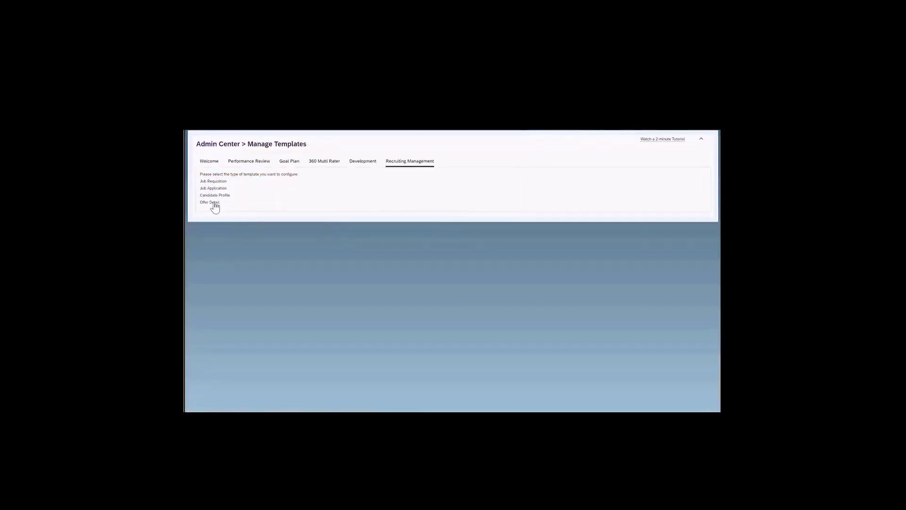
Open the Mass offer approval detail template from the Offer Detail templates and expand its general settings.
left_click(214, 203)
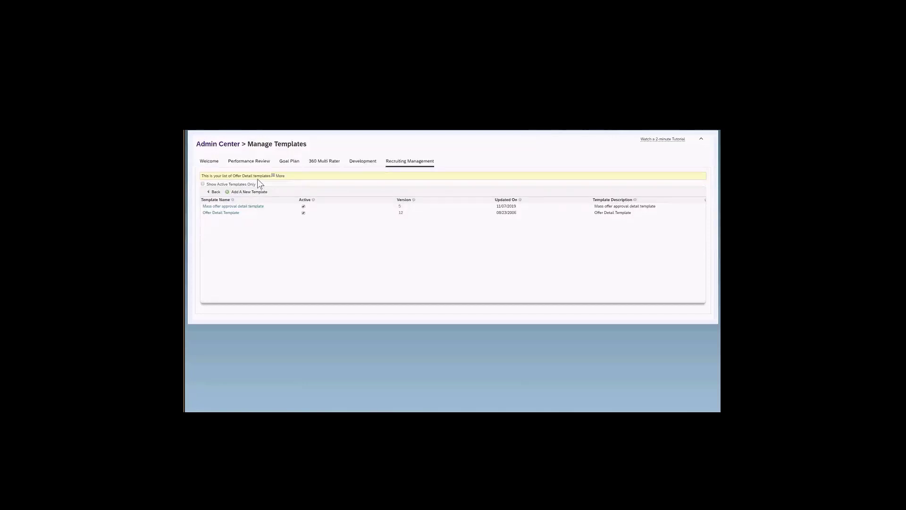
left_click(255, 208)
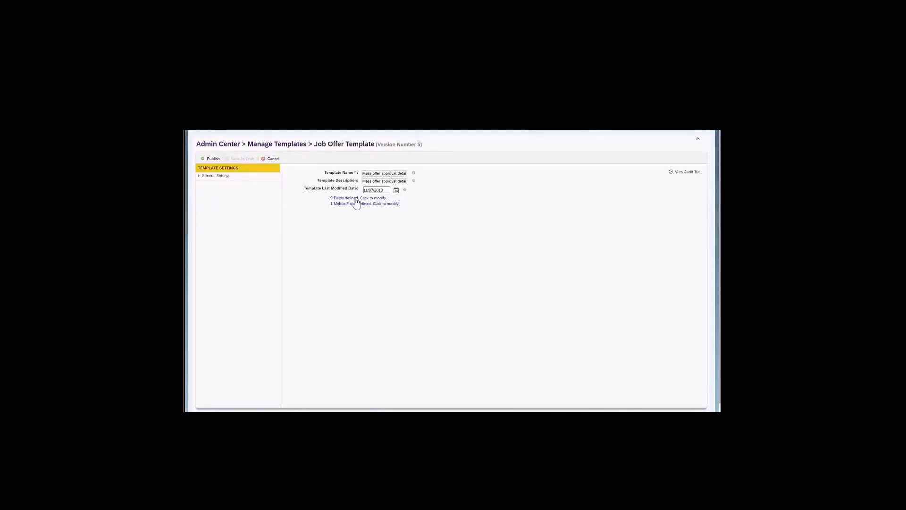
left_click_drag(330, 198, 409, 200)
left_click_drag(326, 207, 412, 211)
left_click(199, 176)
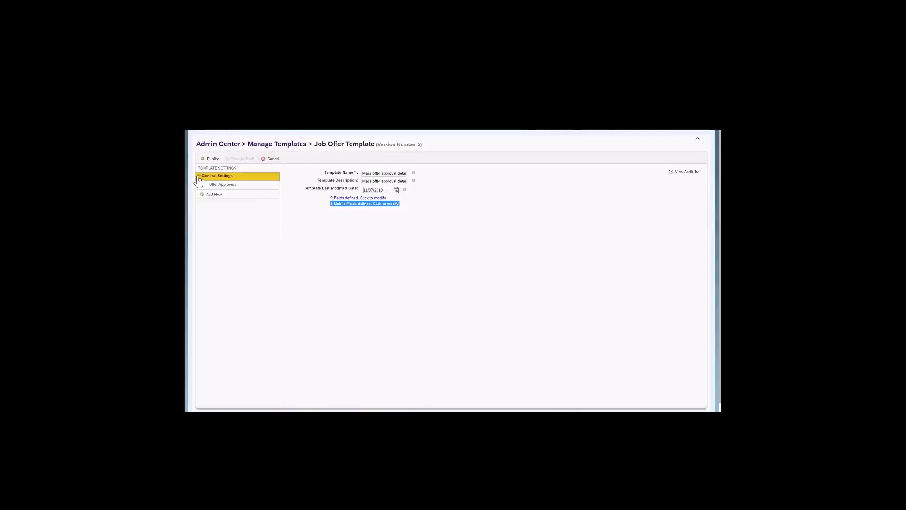
Review the approval steps defined under Offer Approvers, and try to add another section to the offer template.
left_click(224, 186)
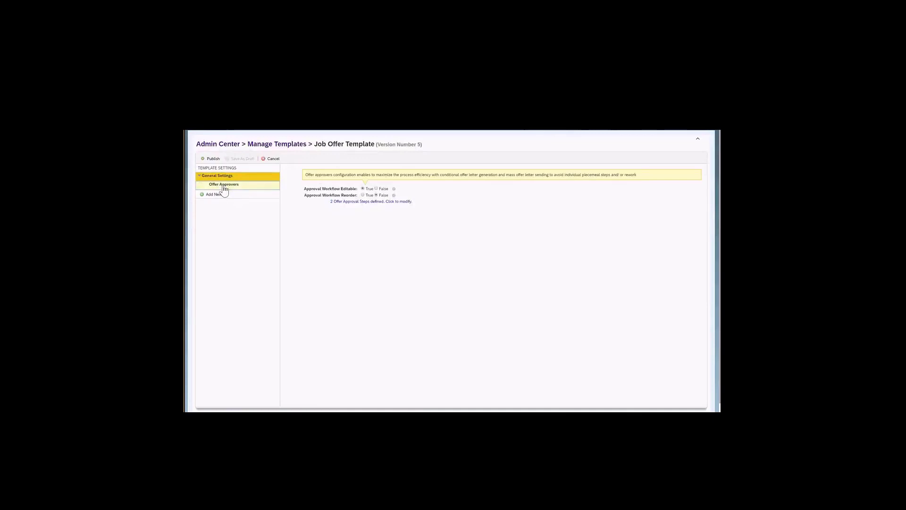
left_click(343, 202)
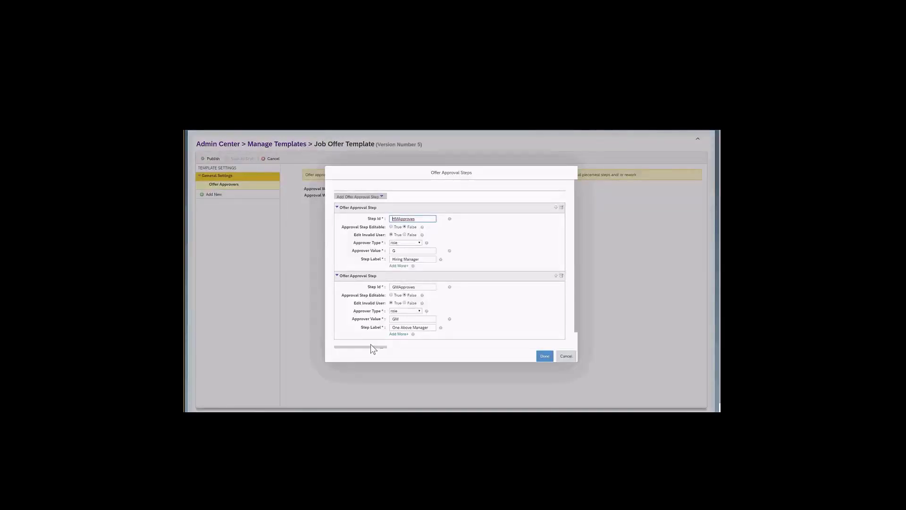
left_click(563, 355)
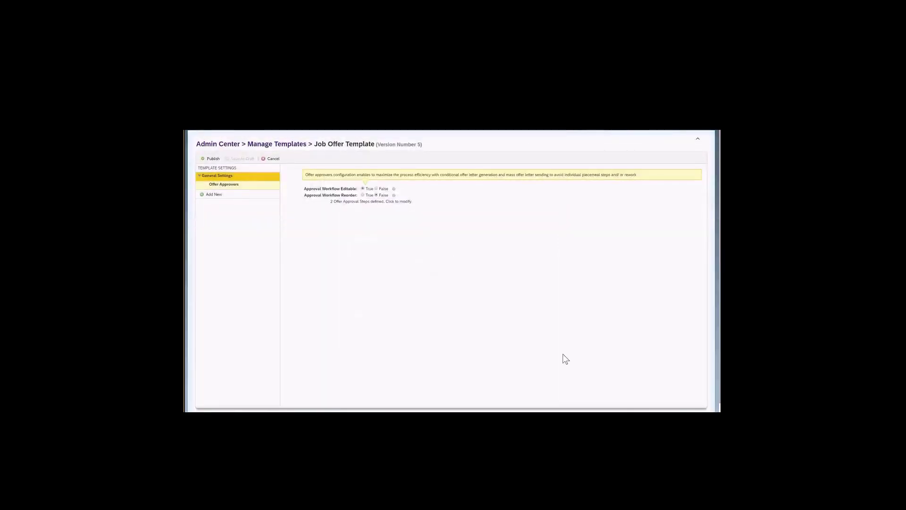
left_click(220, 196)
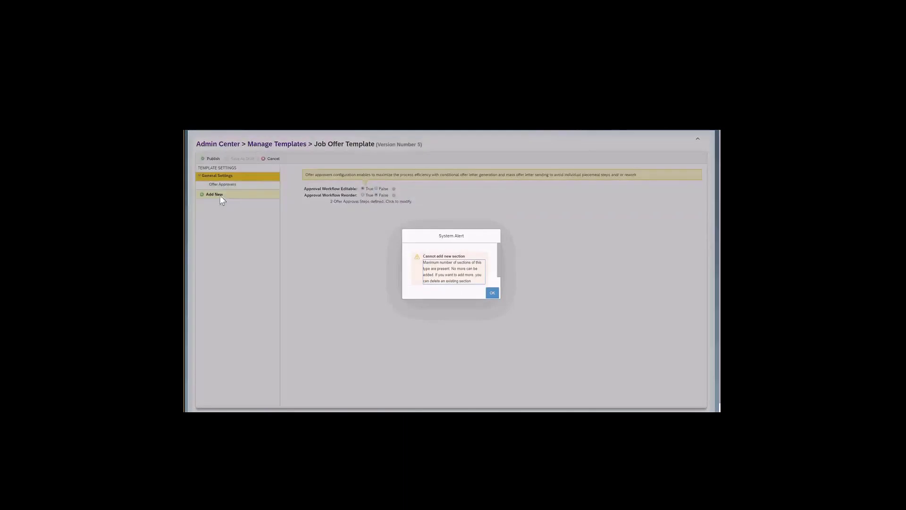
left_click(492, 290)
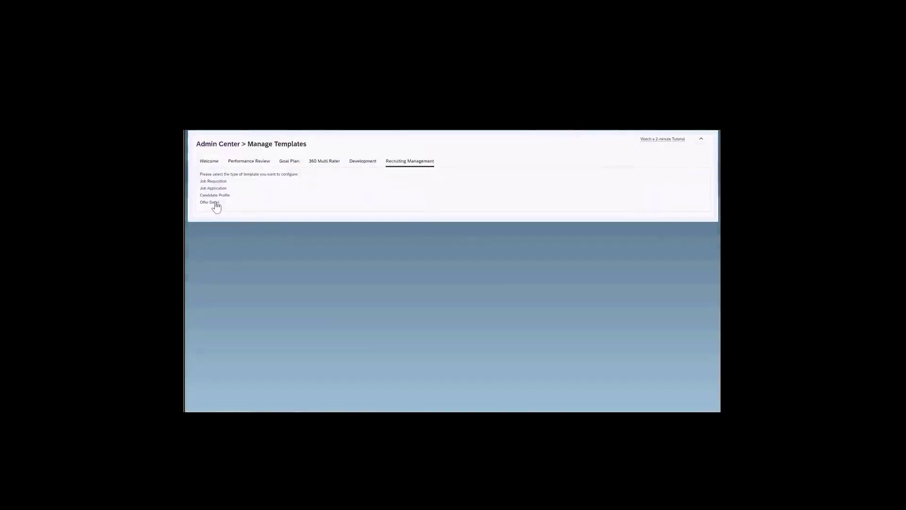
Reopen the Mass offer approval detail template, review the field kinds its field definitions can add, and close them without saving.
left_click(215, 203)
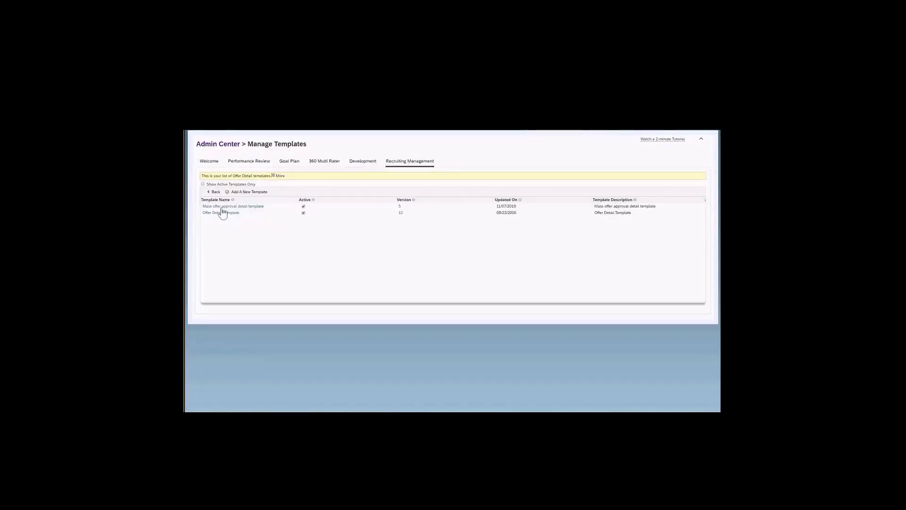
left_click(222, 212)
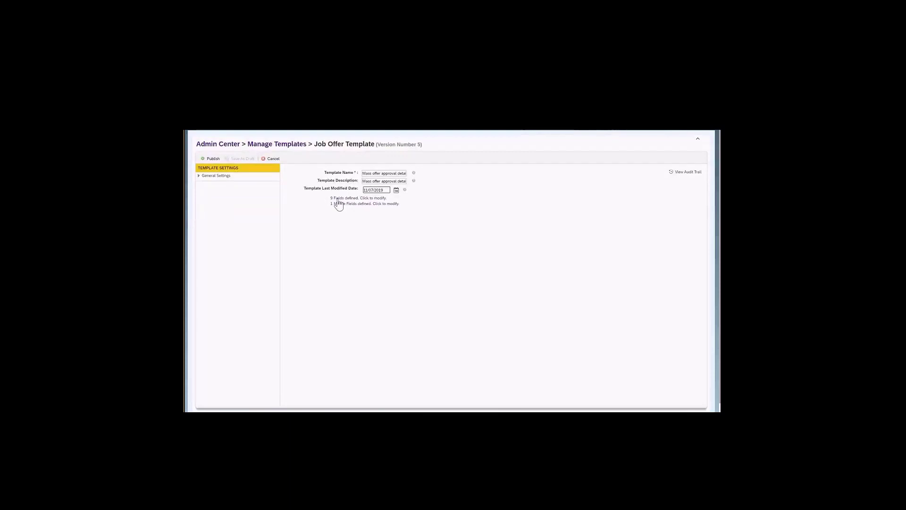
left_click(338, 198)
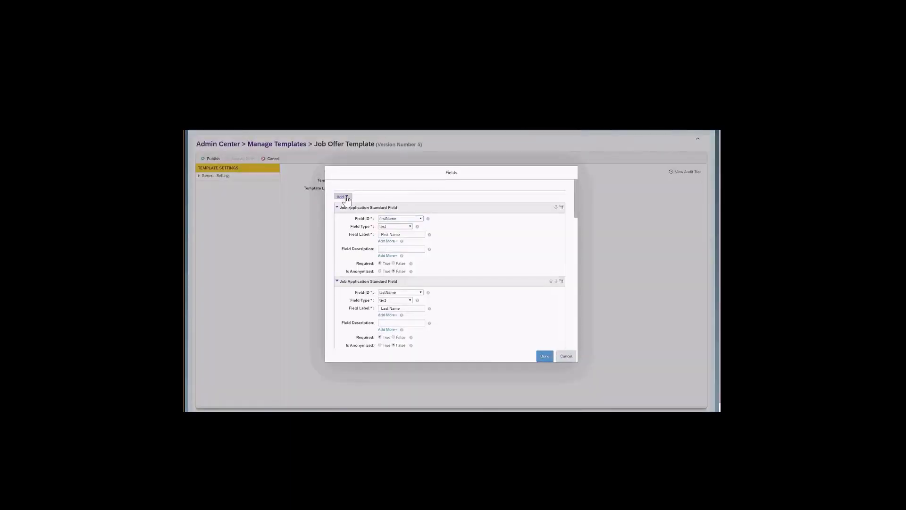
left_click(346, 197)
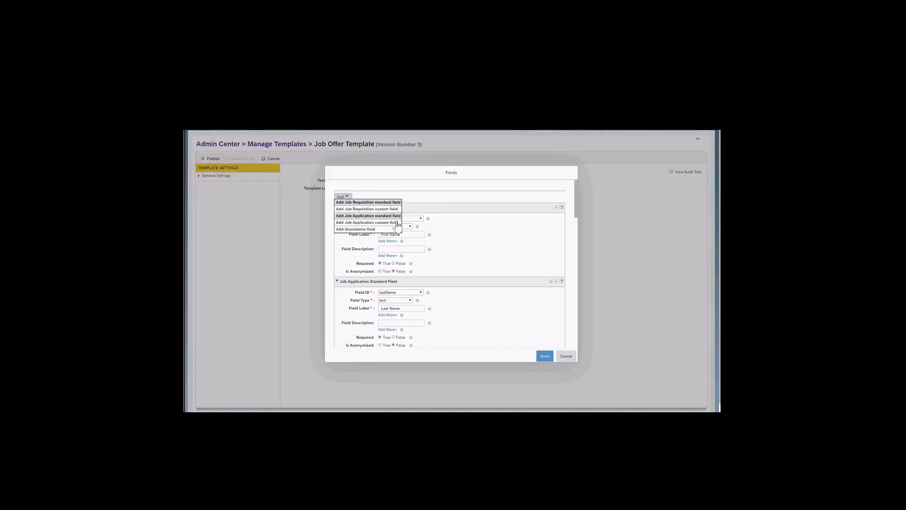
left_click(341, 234)
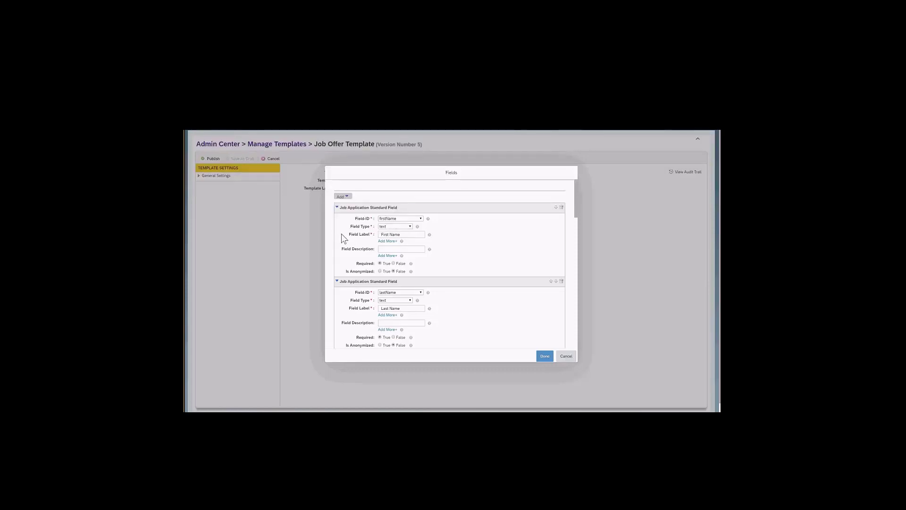
left_click(343, 196)
left_click(566, 357)
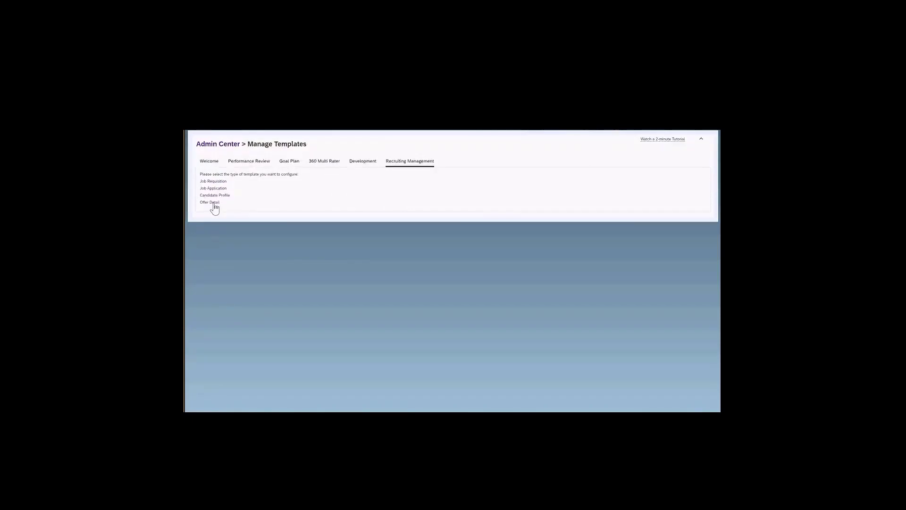
Show the Job Requisition templates and examine the version and audit log of the Pipeline Job Requisition template.
left_click(222, 183)
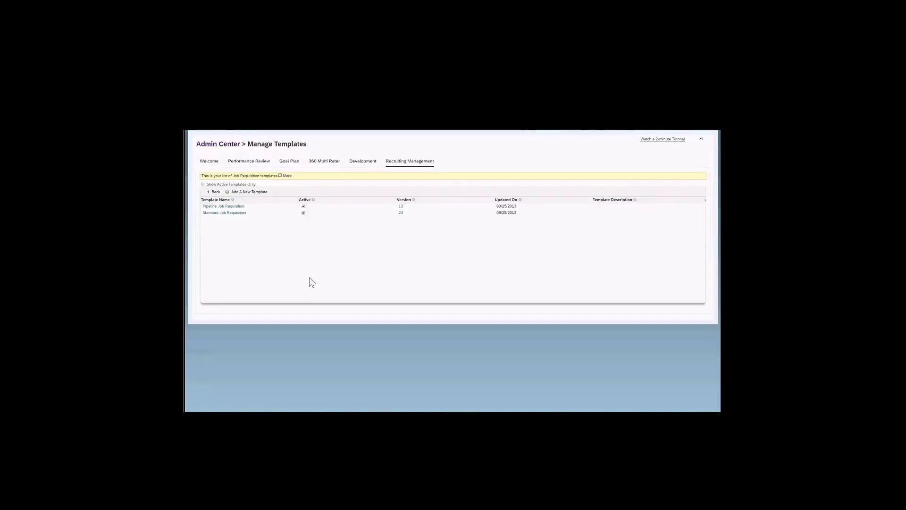
left_click(401, 208)
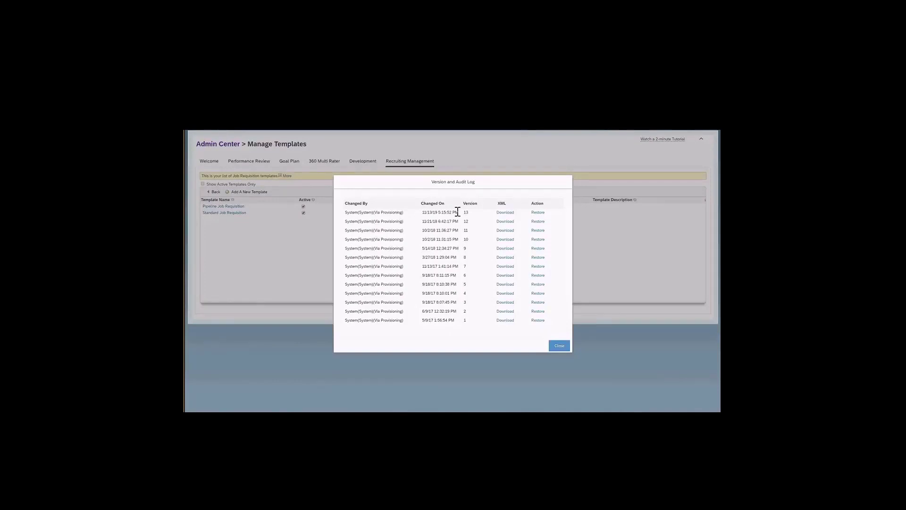
left_click(560, 347)
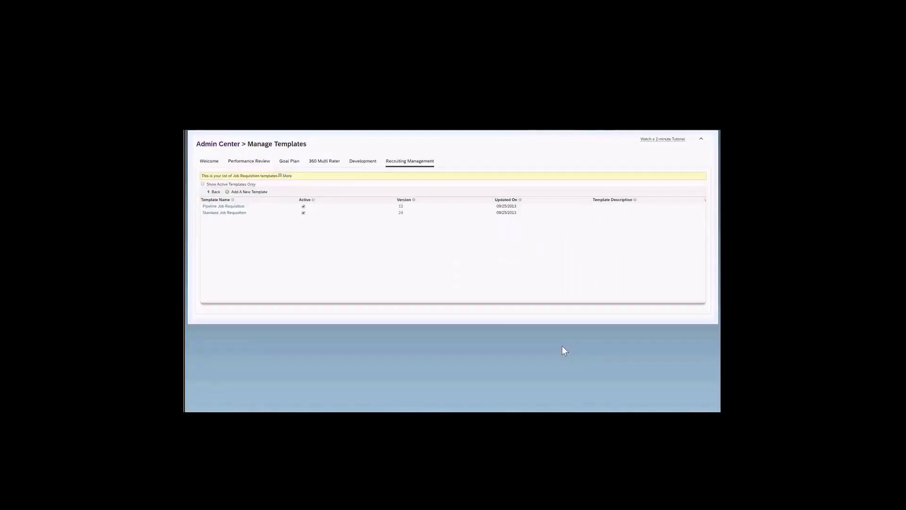